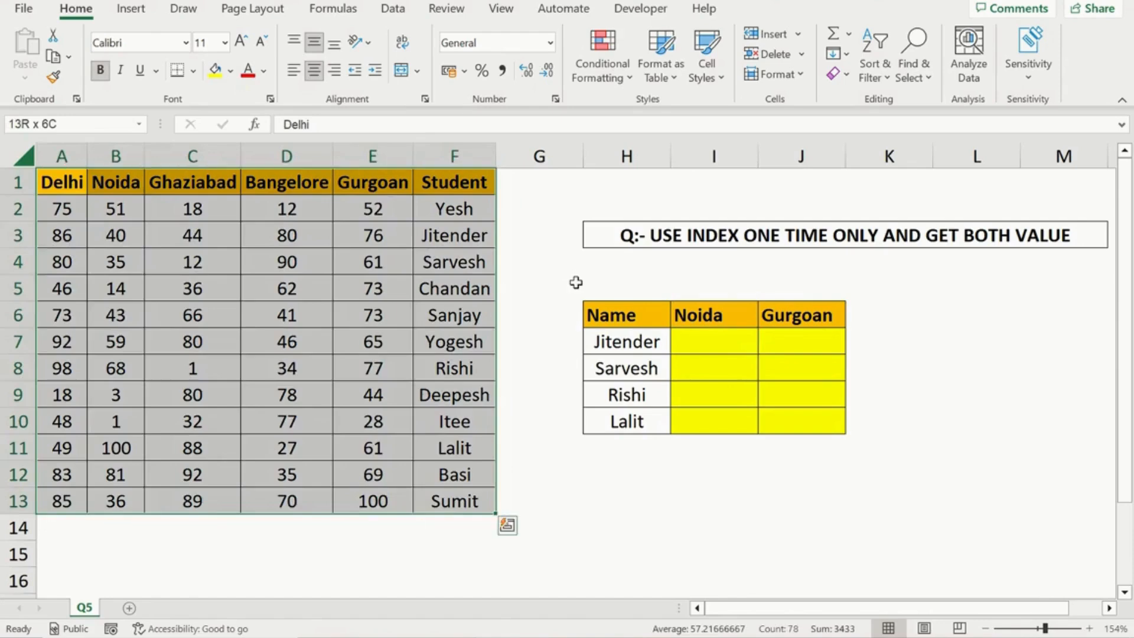
Step: Examine the city headers in A1:E1 and the Student column of the source table
{"action": "key", "text": "ctrl+Home"}
{"action": "key", "text": "shift+Right"}
{"action": "key", "text": "shift+Right"}
{"action": "key", "text": "shift+Right"}
{"action": "key", "text": "shift+Right"}
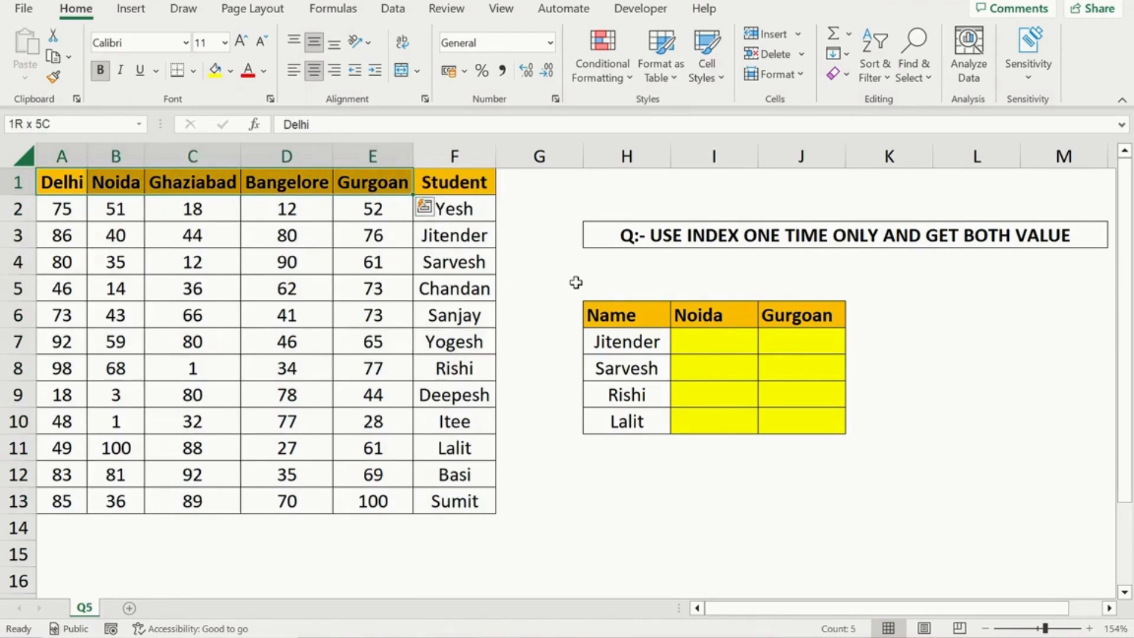
{"action": "key", "text": "ctrl+Right"}
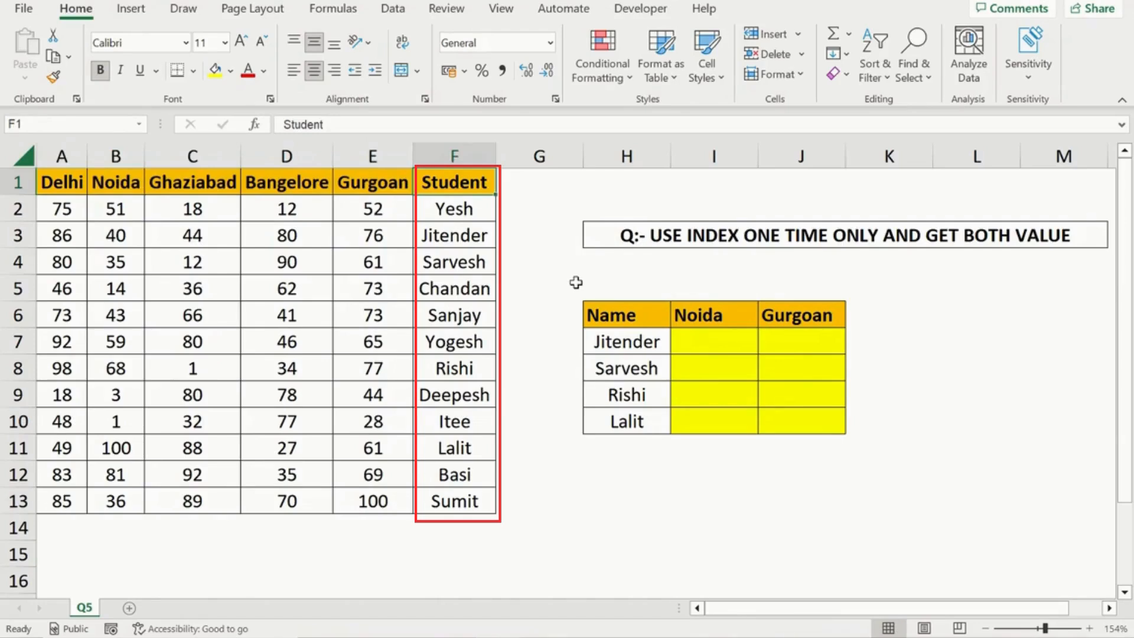
{"action": "key", "text": "ctrl+shift+Down"}
{"action": "key", "text": "Right"}
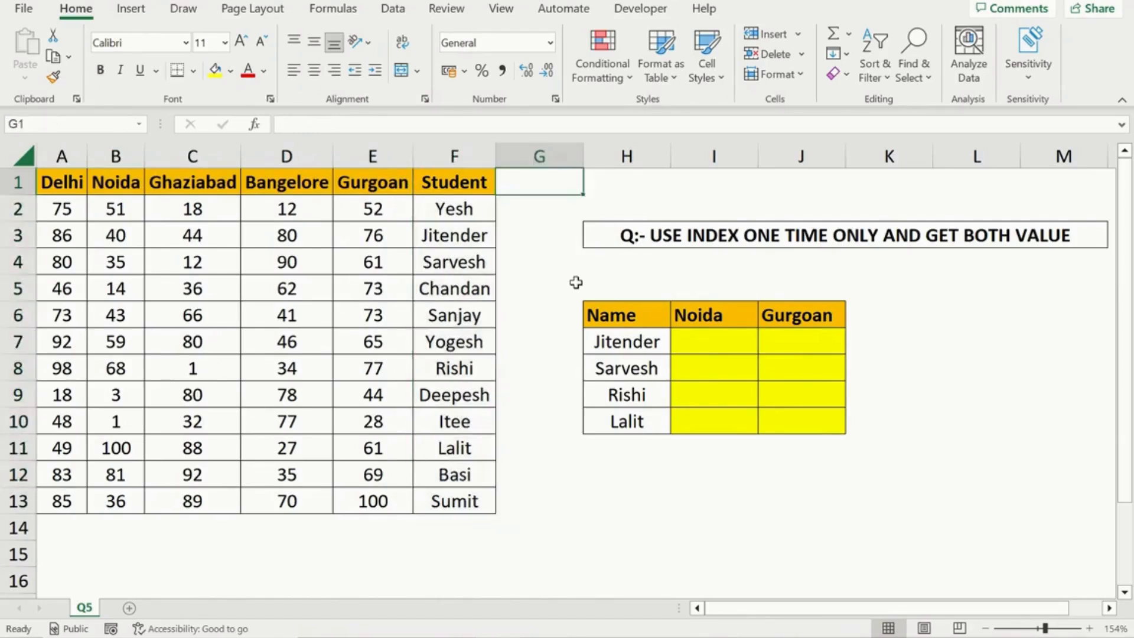
Step: Examine the Name, Noida and Gurgoan columns of the lookup table in H6:J10
{"action": "key", "text": "Down"}
{"action": "key", "text": "Down"}
{"action": "key", "text": "Down"}
{"action": "key", "text": "Down"}
{"action": "key", "text": "Down"}
{"action": "key", "text": "Down"}
{"action": "key", "text": "Down"}
{"action": "key", "text": "Down"}
{"action": "key", "text": "Right"}
{"action": "key", "text": "Up"}
{"action": "key", "text": "Up"}
{"action": "key", "text": "Up"}
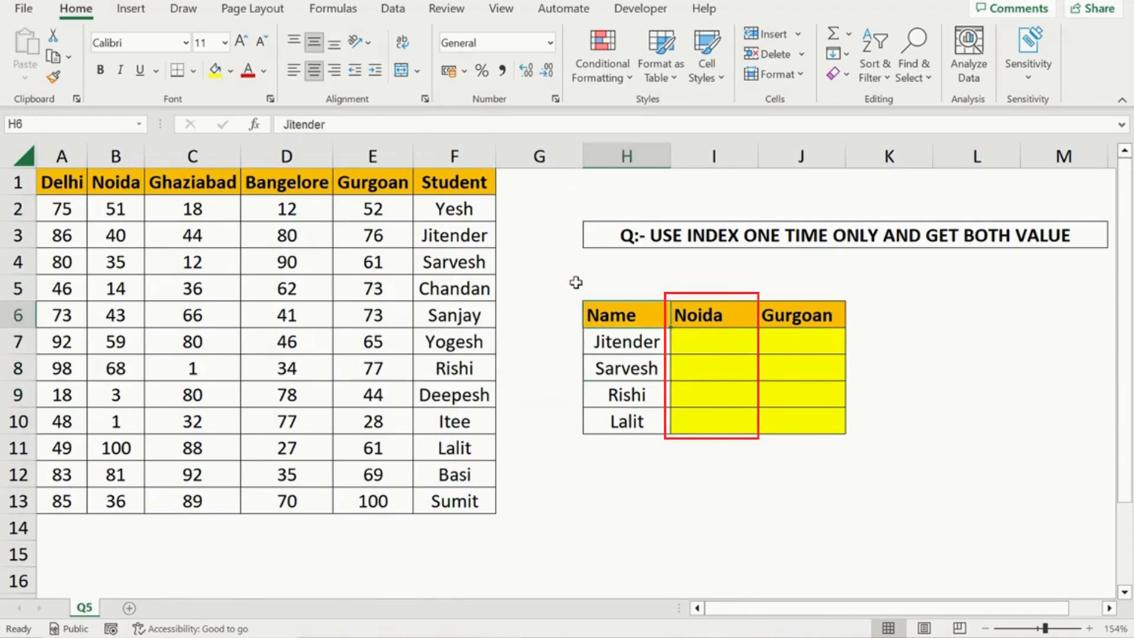
{"action": "key", "text": "Right"}
{"action": "key", "text": "Right"}
{"action": "key", "text": "Down"}
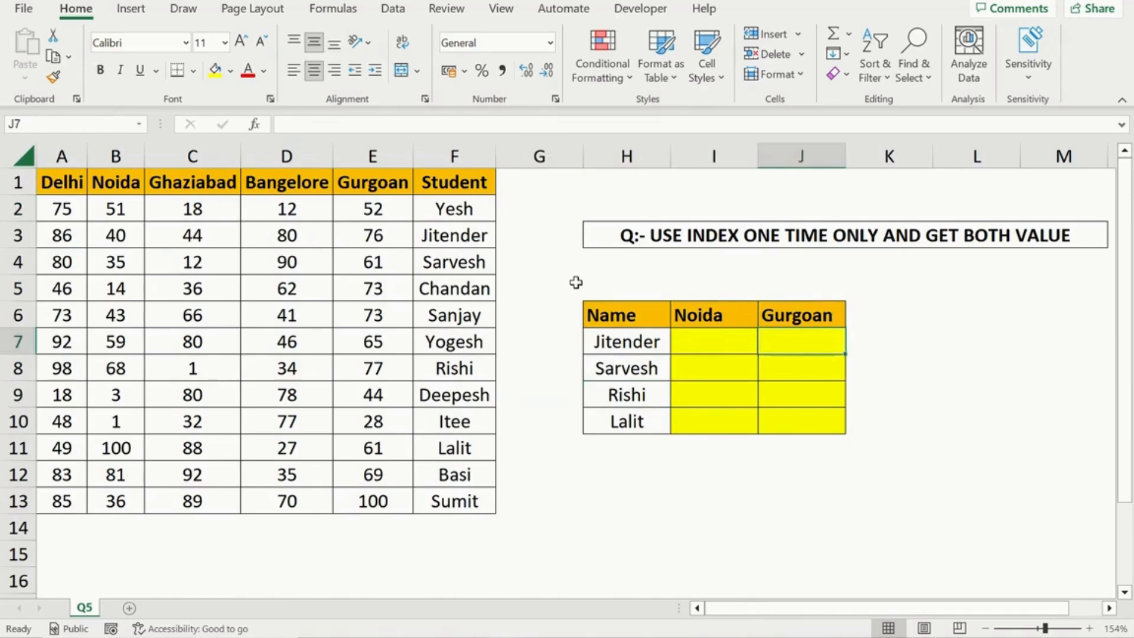
{"action": "key", "text": "Left"}
{"action": "key", "text": "Left"}
{"action": "key", "text": "Down"}
{"action": "key", "text": "Down"}
{"action": "key", "text": "Down"}
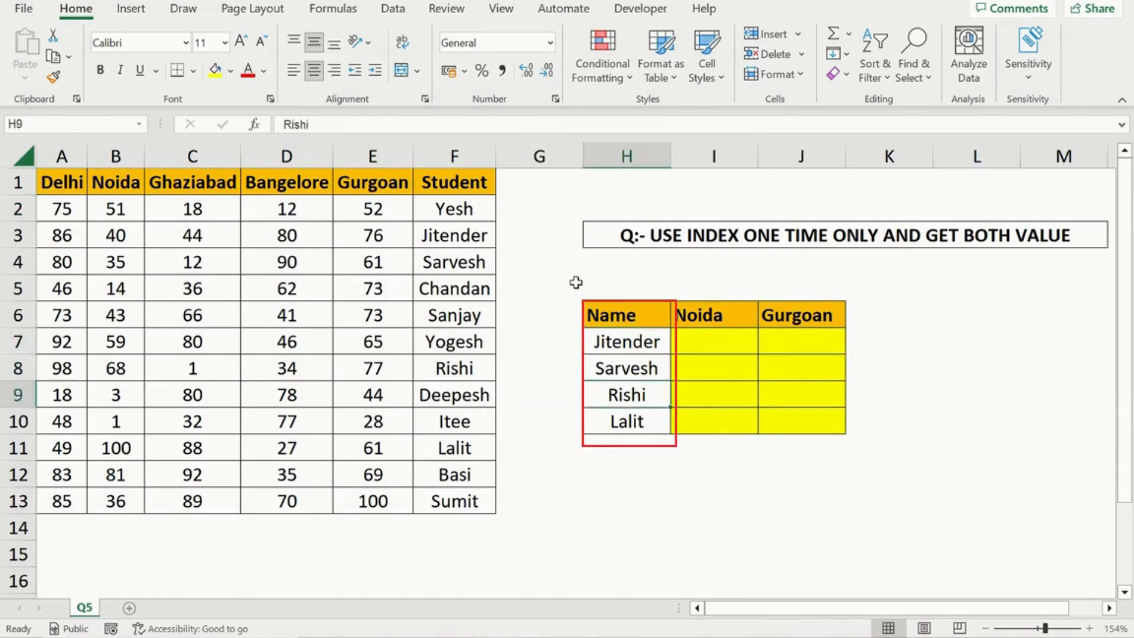
Step: Start an INDEX formula in cell I7 with the absolute range $A$1:$F$13 as its array
{"action": "key", "text": "Right"}
{"action": "key", "text": "Up"}
{"action": "key", "text": "Up"}
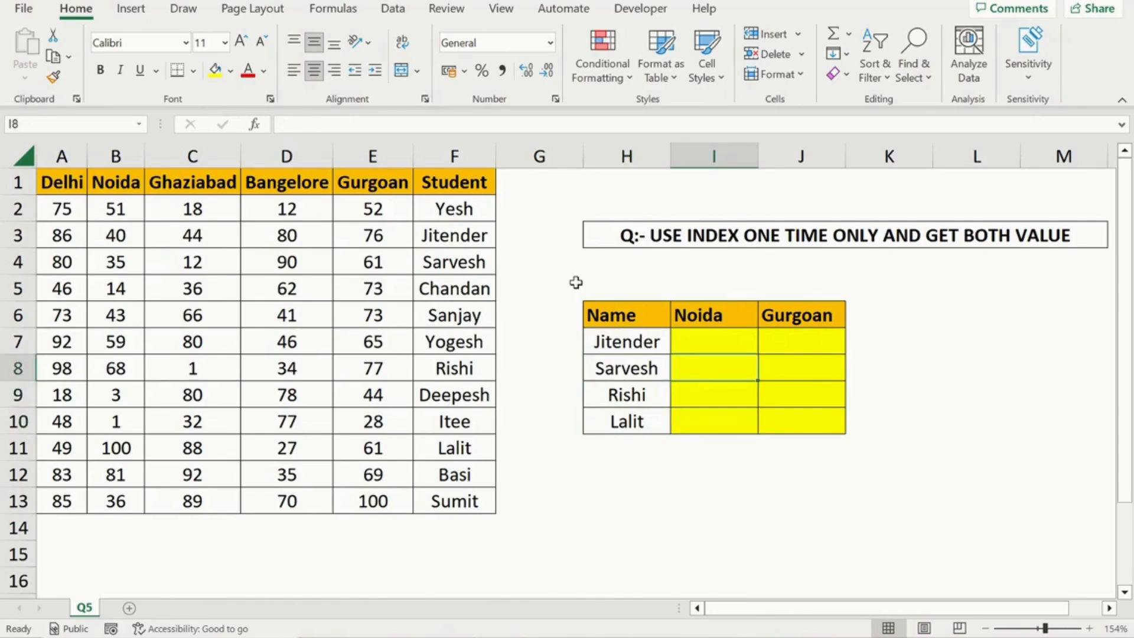
{"action": "key", "text": "Up"}
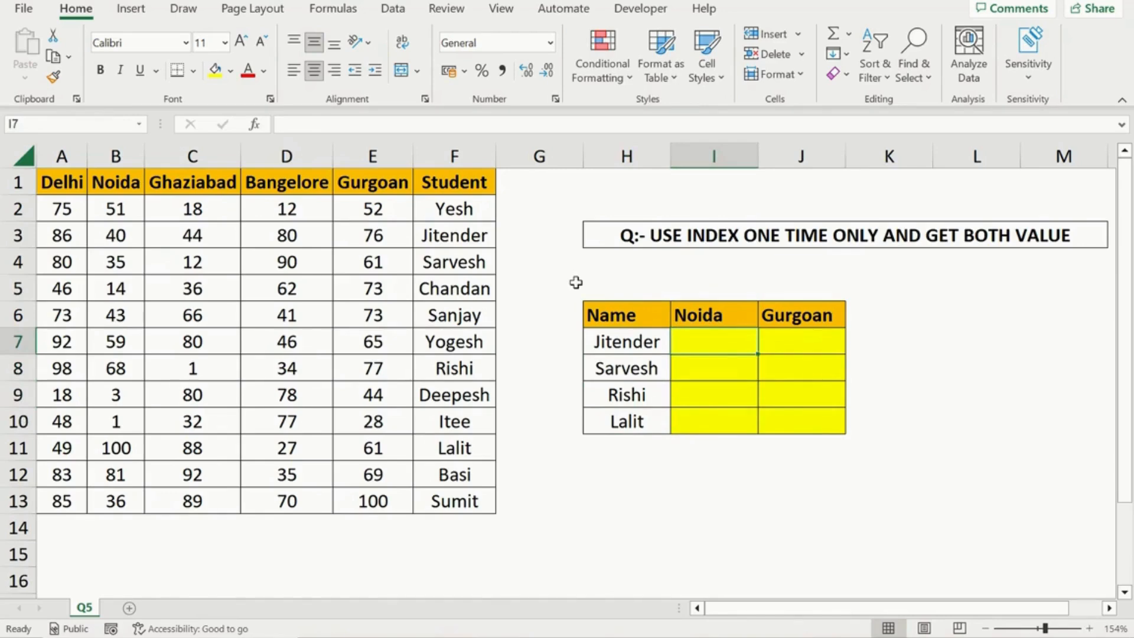
{"action": "type", "text": "=inde"}
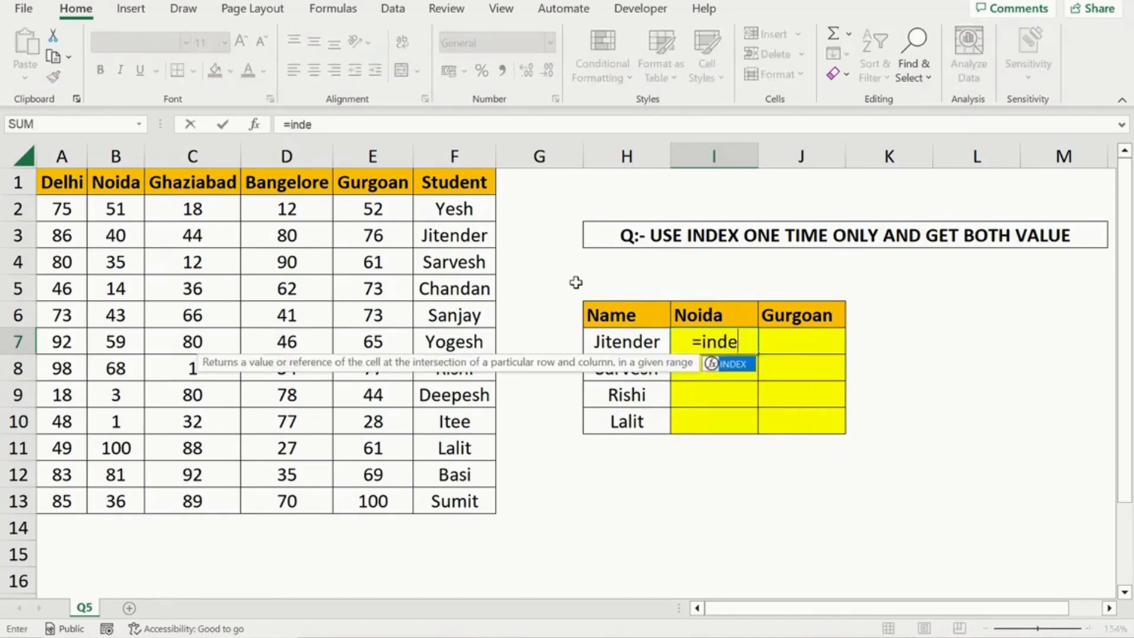
{"action": "key", "text": "Tab"}
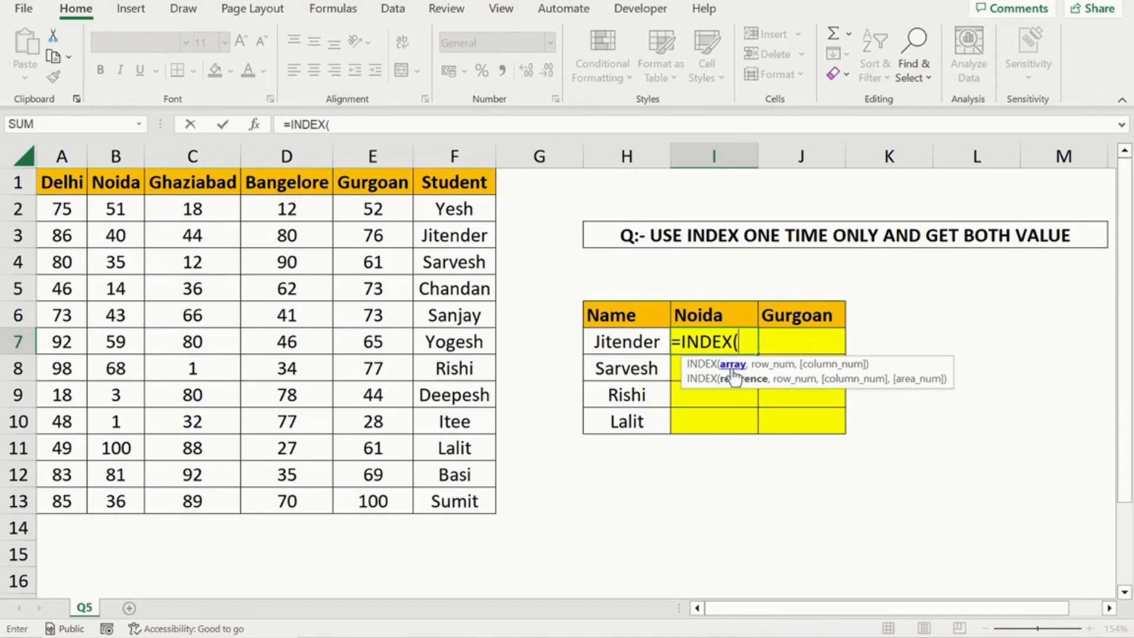
{"action": "left_click", "coordinate": [58, 177]}
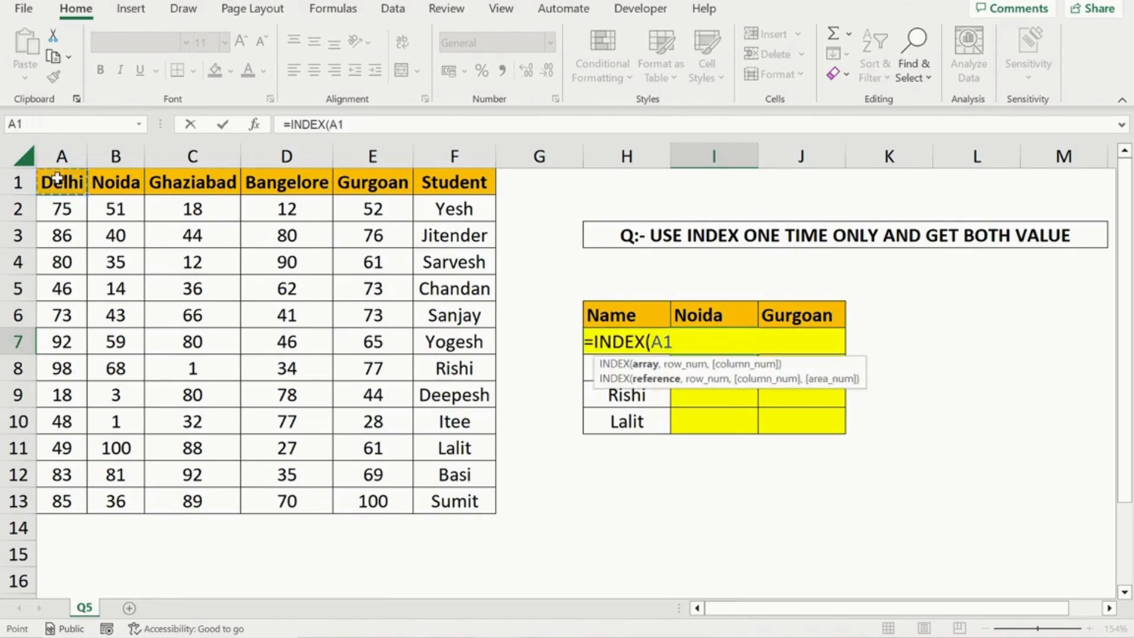
{"action": "key", "text": "ctrl+shift+Right"}
{"action": "key", "text": "ctrl+shift+Down"}
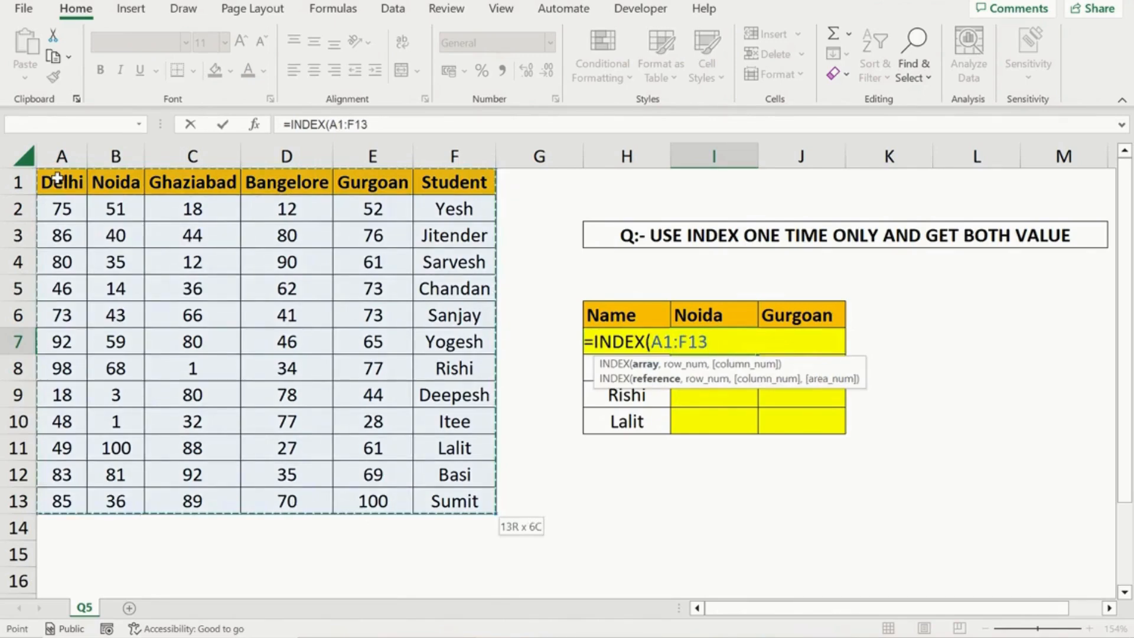
{"action": "key", "text": "F4"}
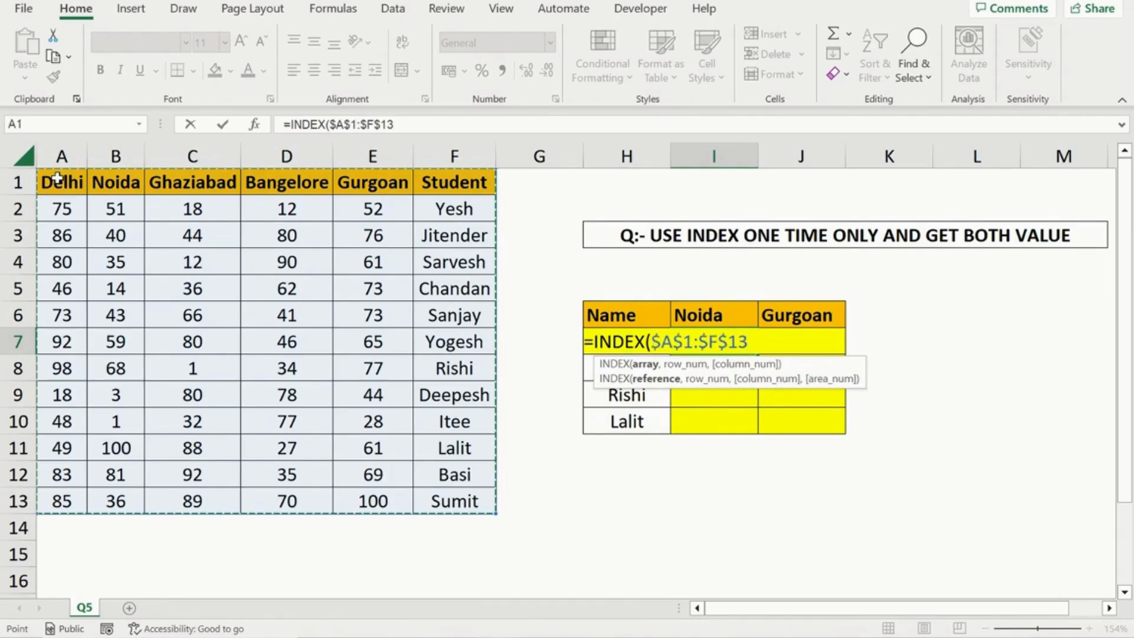
{"action": "type", "text": ","}
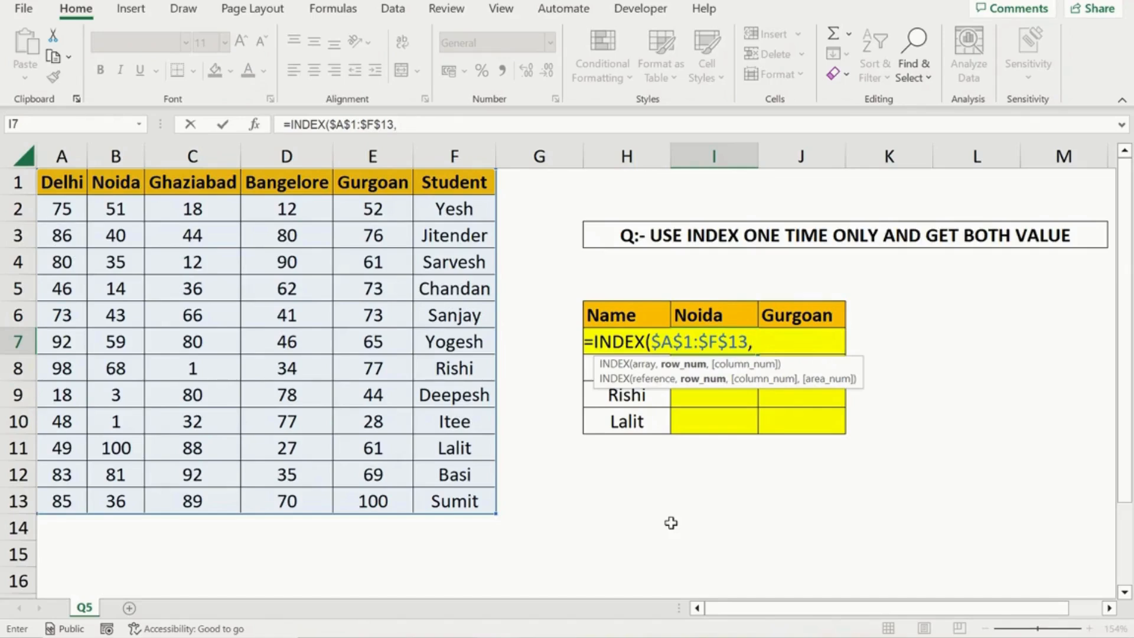
Step: Add a MATCH function as the row number argument, with the column-locked reference $H7 as its lookup value
{"action": "type", "text": "mat"}
{"action": "key", "text": "Tab"}
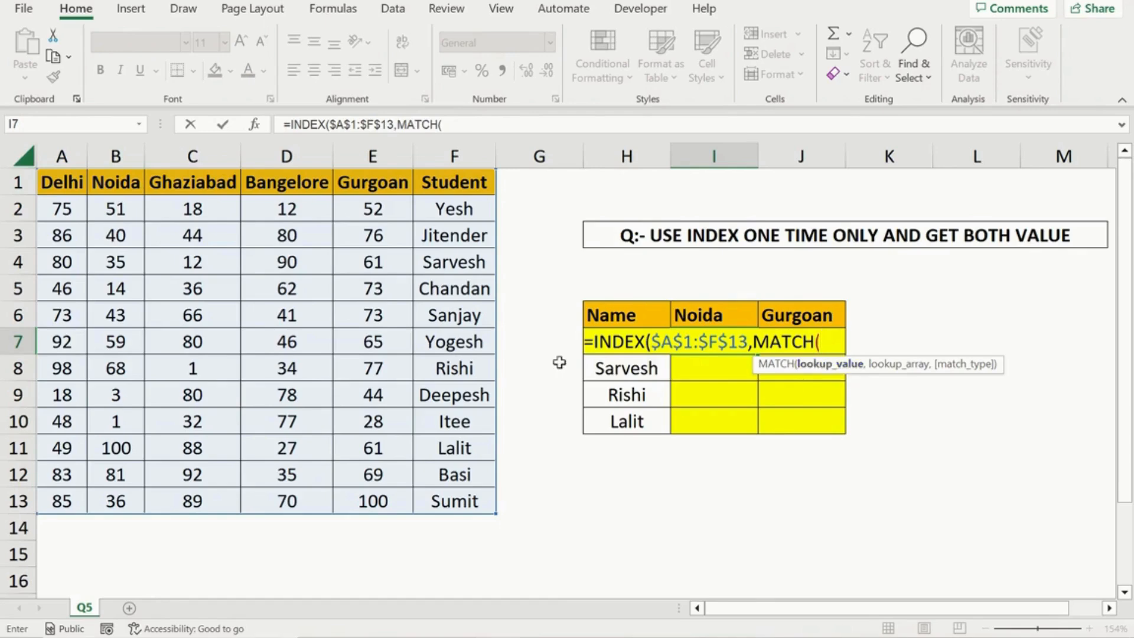
{"action": "left_click", "coordinate": [611, 369]}
{"action": "key", "text": "Up"}
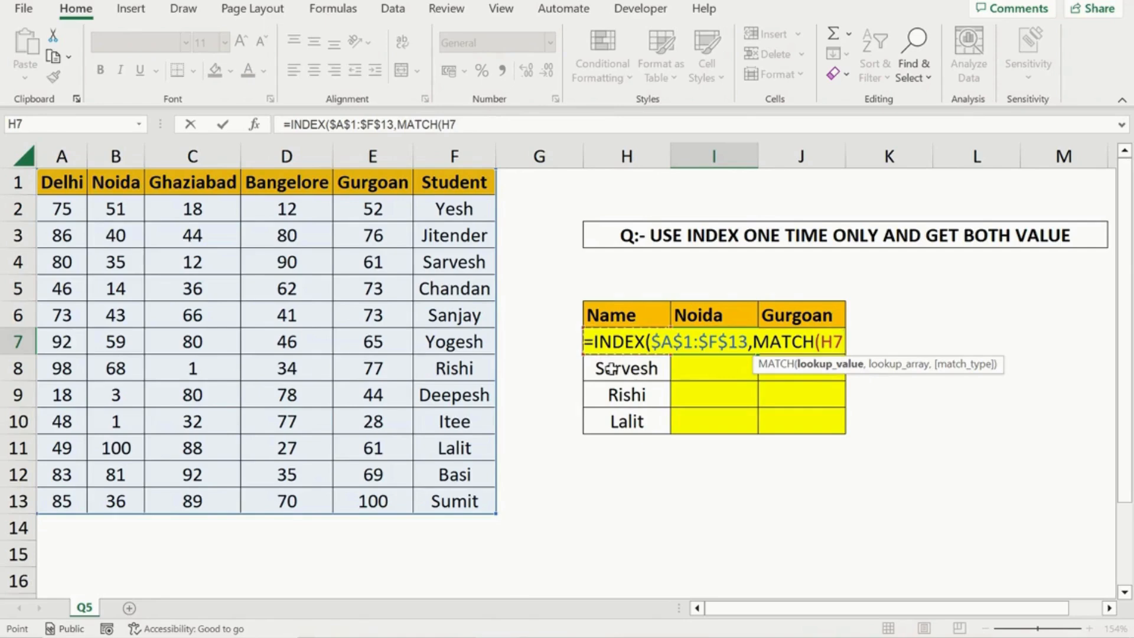
{"action": "key", "text": "F4"}
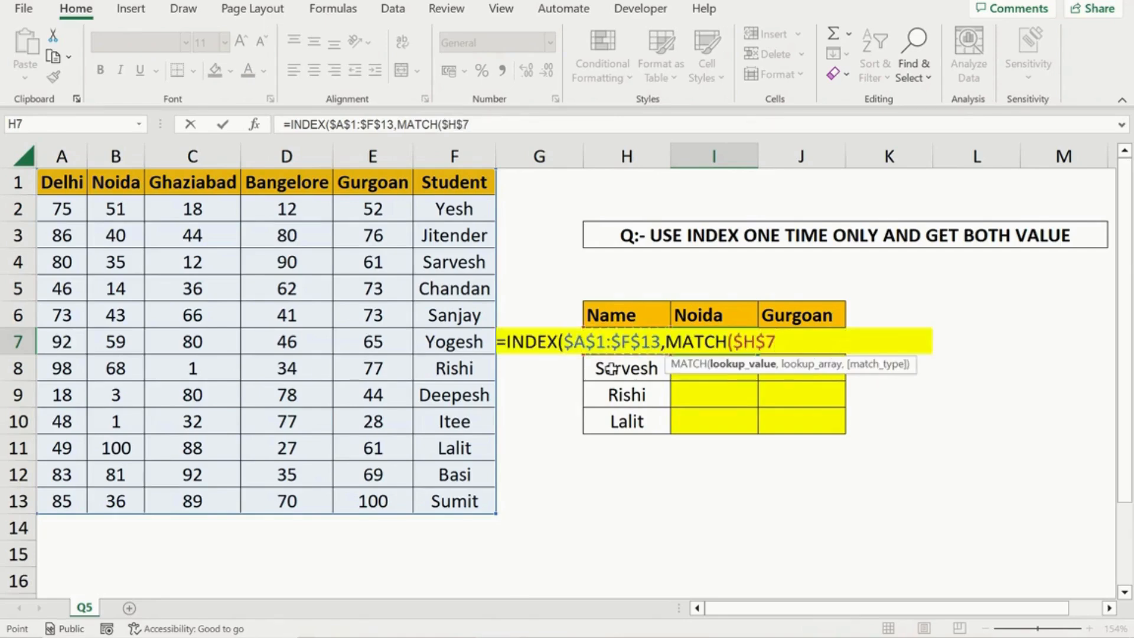
{"action": "key", "text": "F4"}
{"action": "key", "text": "F4"}
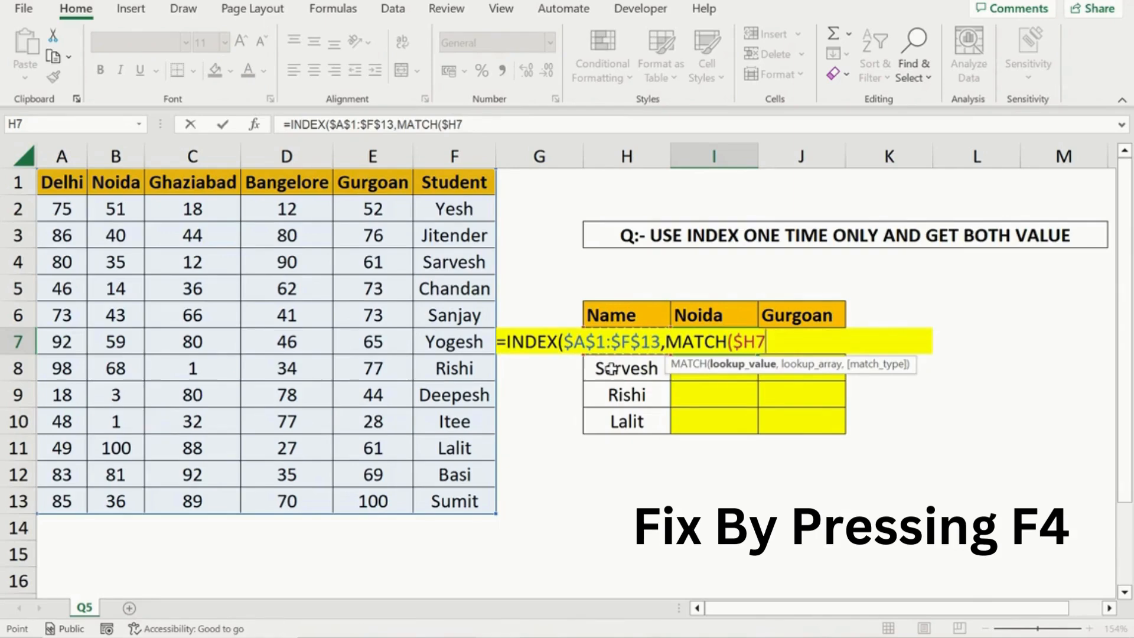
{"action": "type", "text": ","}
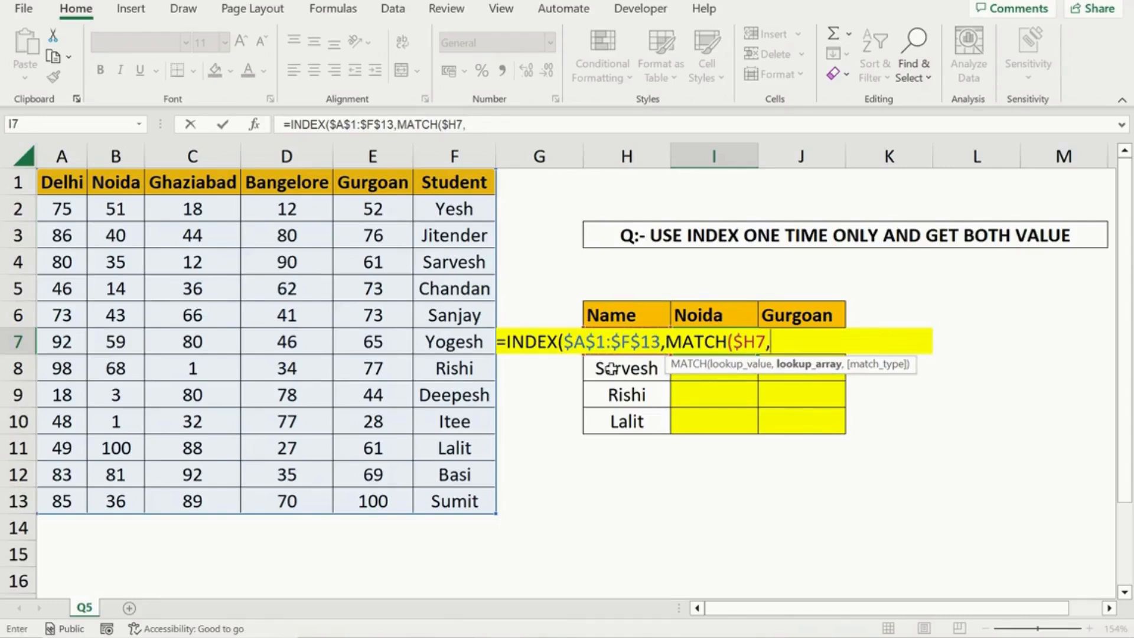
Step: Complete the row MATCH with the absolute Student range $F$1:$F$13 as lookup array and match type 0
{"action": "key", "text": "Up"}
{"action": "key", "text": "Up"}
{"action": "key", "text": "Up"}
{"action": "key", "text": "Up"}
{"action": "key", "text": "Up"}
{"action": "key", "text": "Up"}
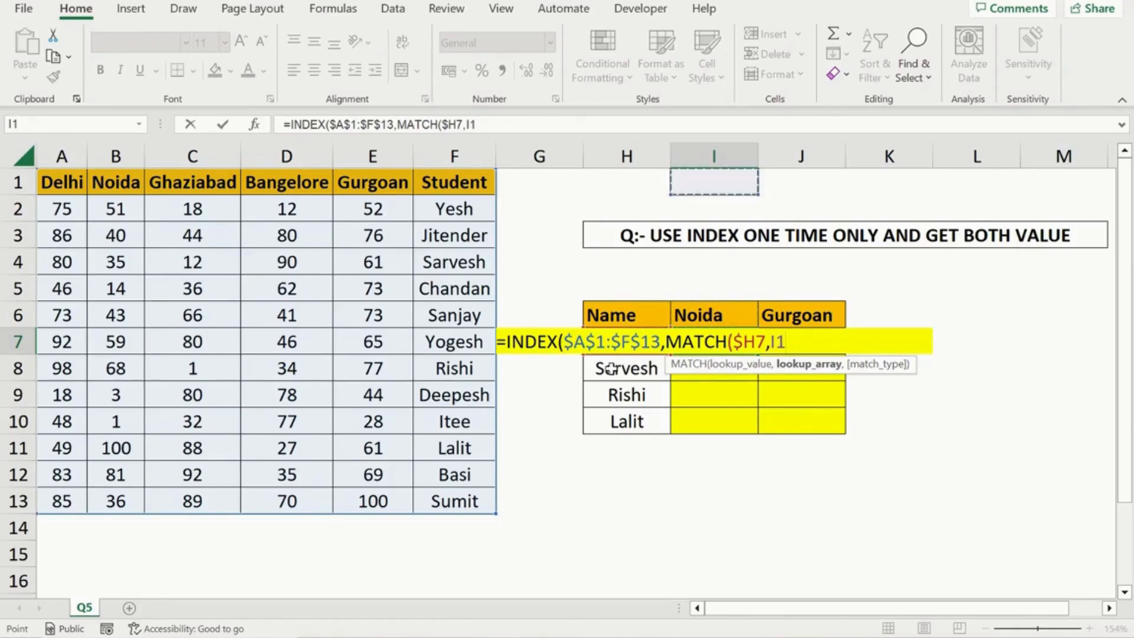
{"action": "key", "text": "Left"}
{"action": "key", "text": "Left"}
{"action": "key", "text": "Left"}
{"action": "key", "text": "ctrl+shift+Down"}
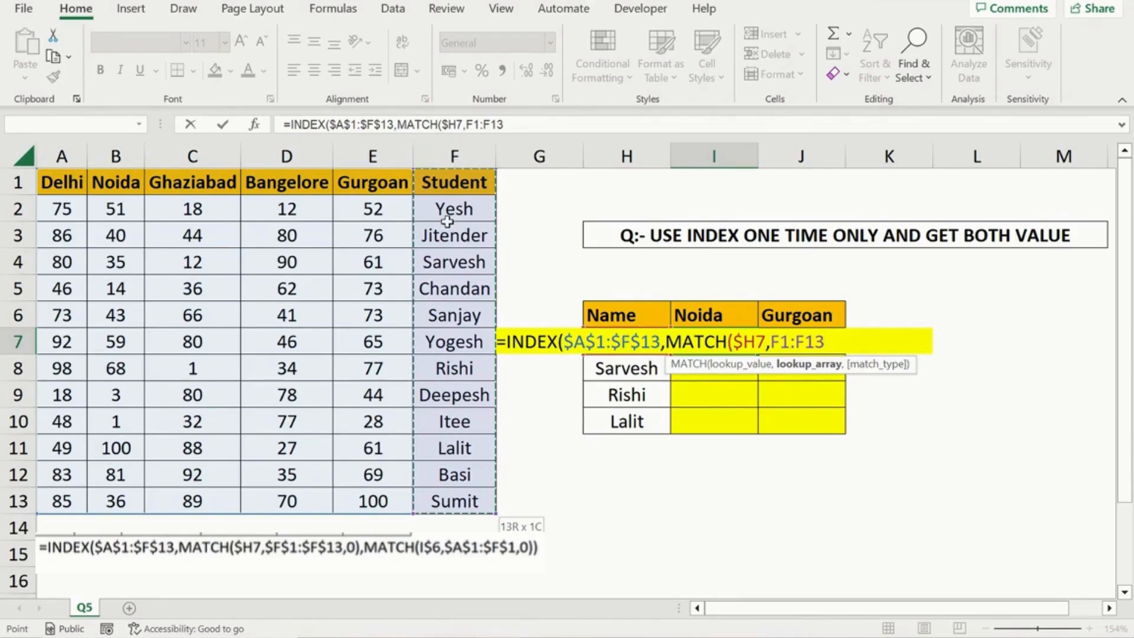
{"action": "key", "text": "F4"}
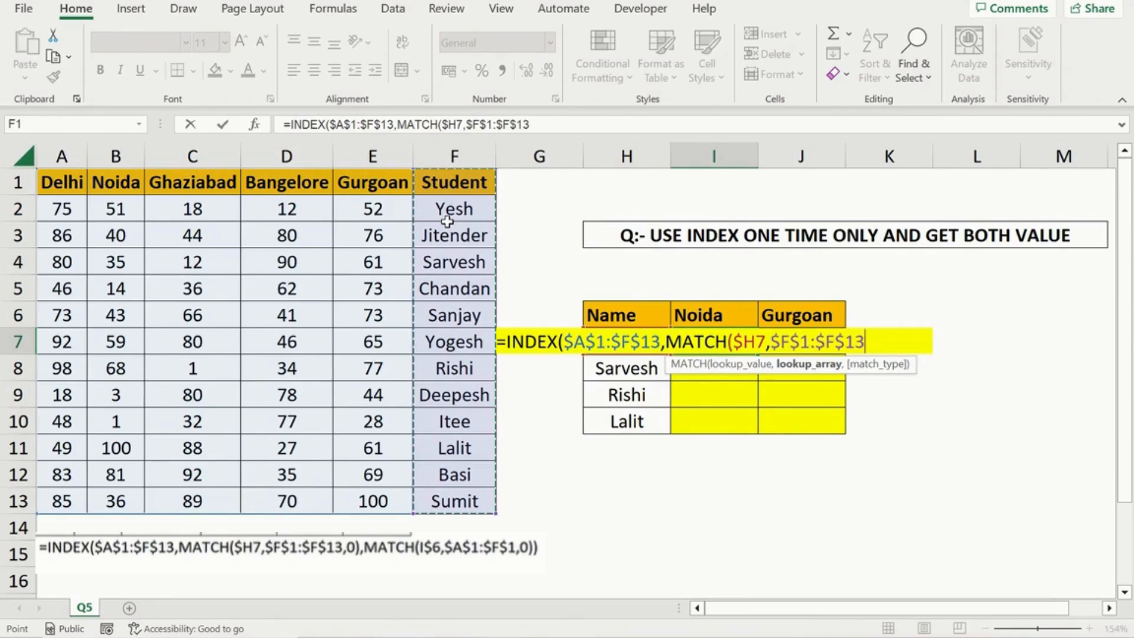
{"action": "type", "text": ",0"}
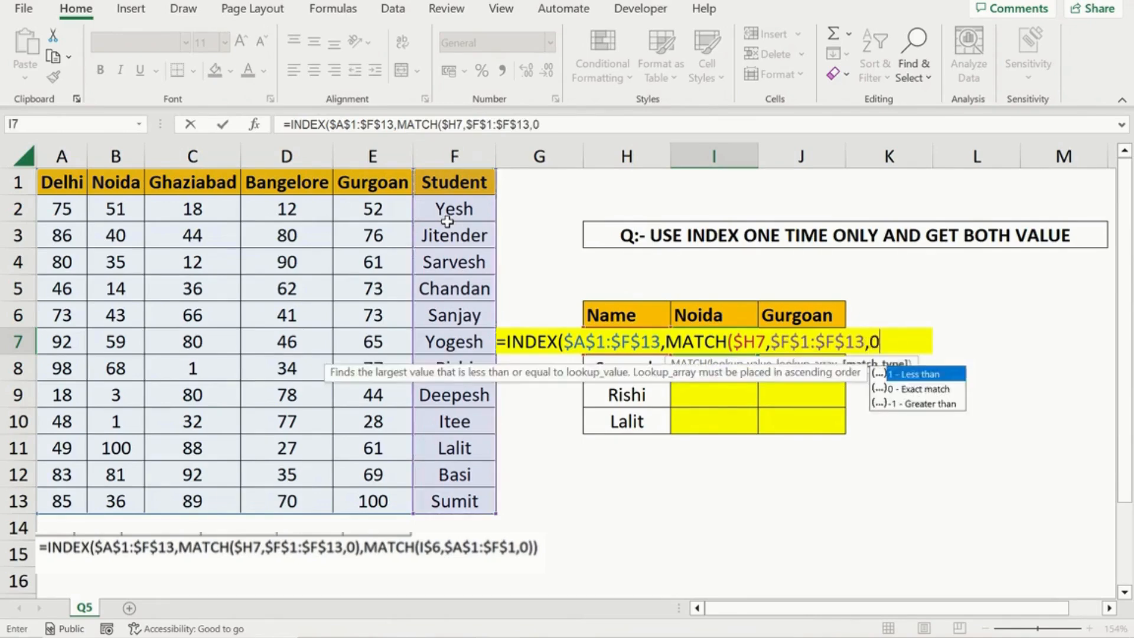
{"action": "type", "text": ")"}
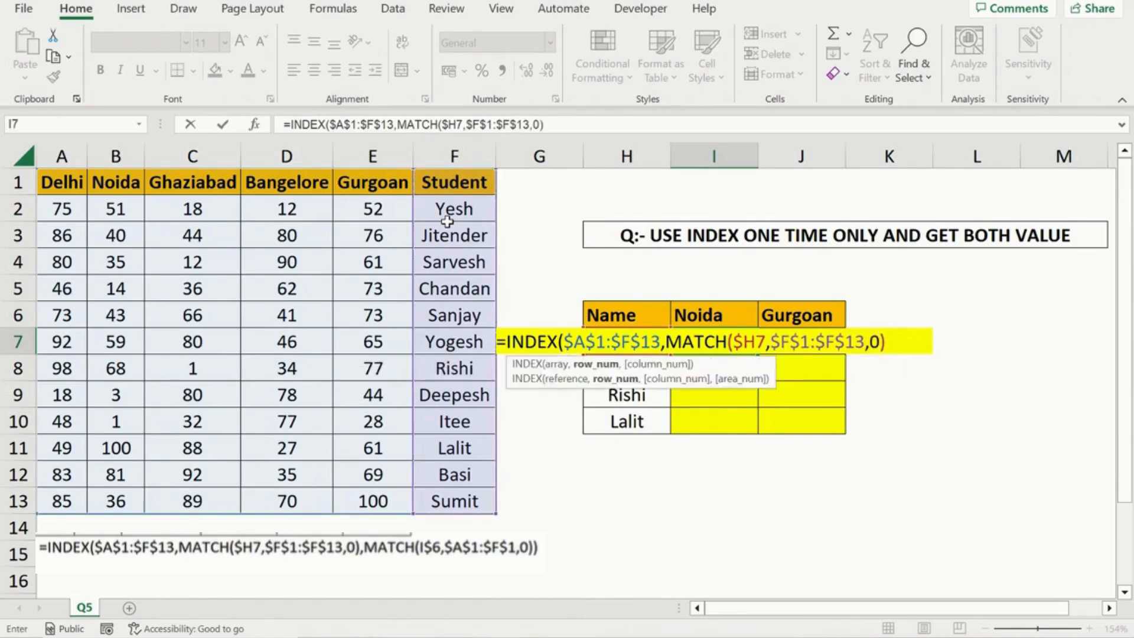
Step: Add a second MATCH as the column number argument, with the row-locked reference I$6 as its lookup value
{"action": "type", "text": ","}
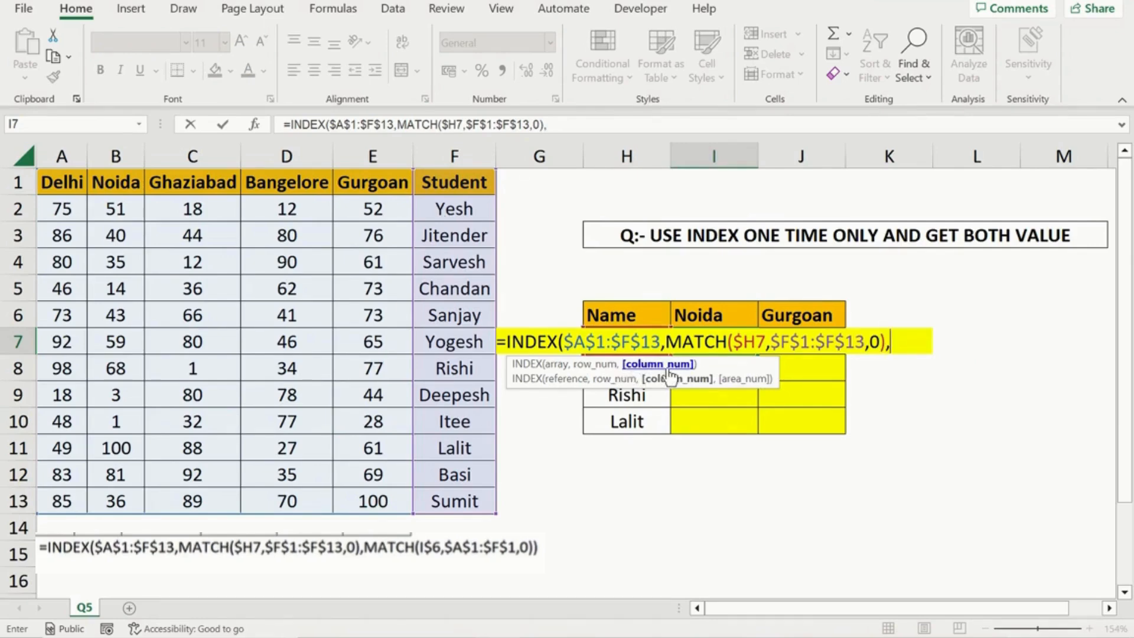
{"action": "type", "text": "mat"}
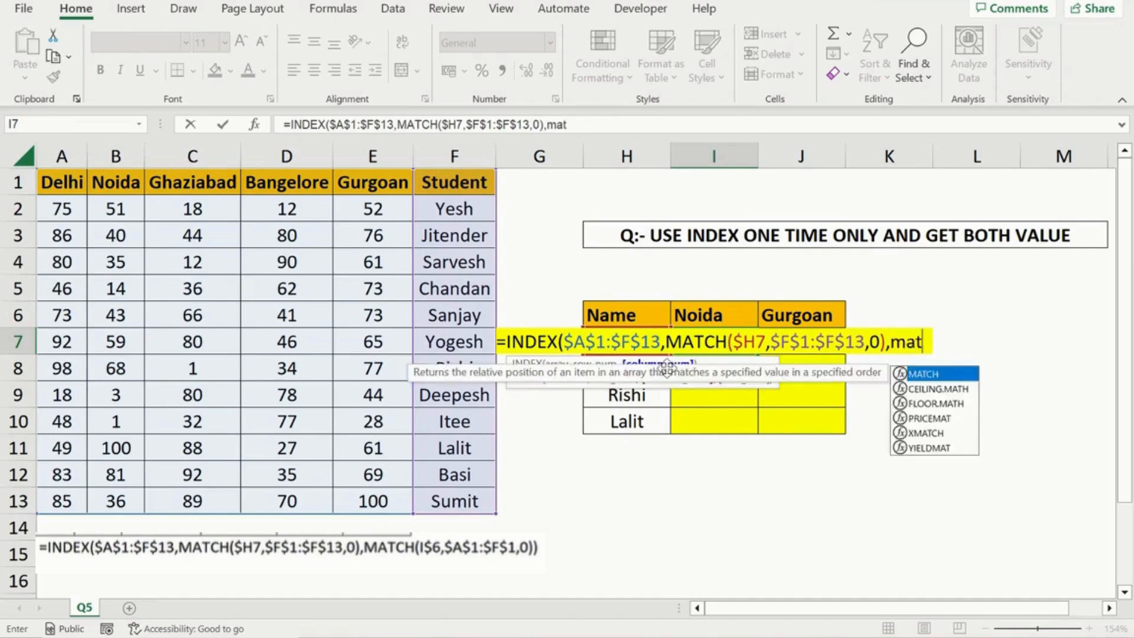
{"action": "key", "text": "Tab"}
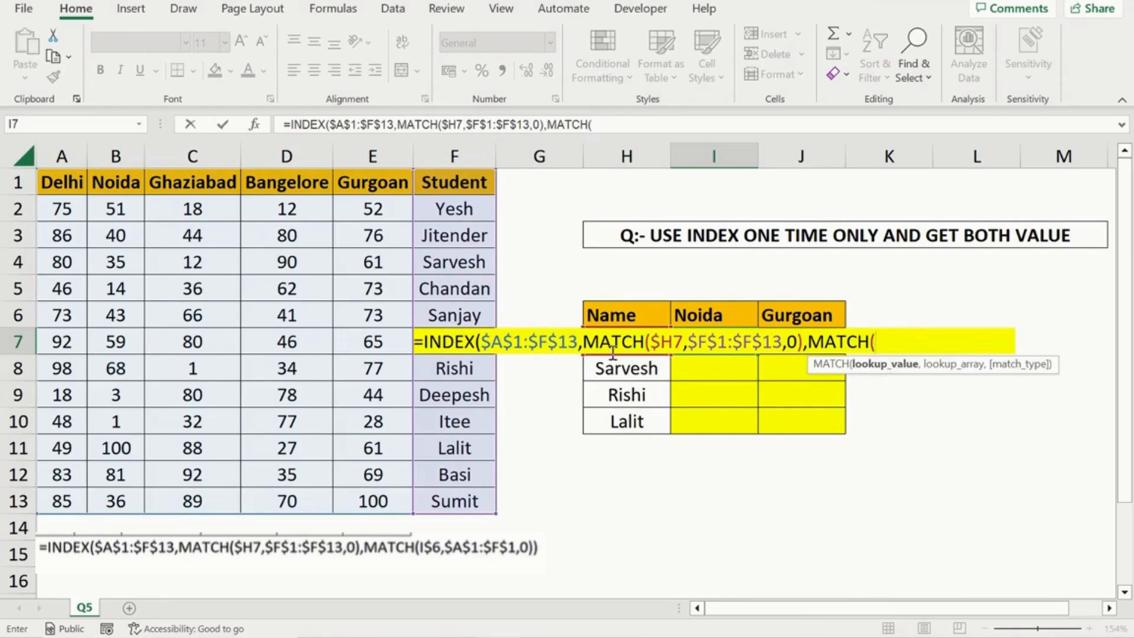
{"action": "left_click", "coordinate": [704, 316]}
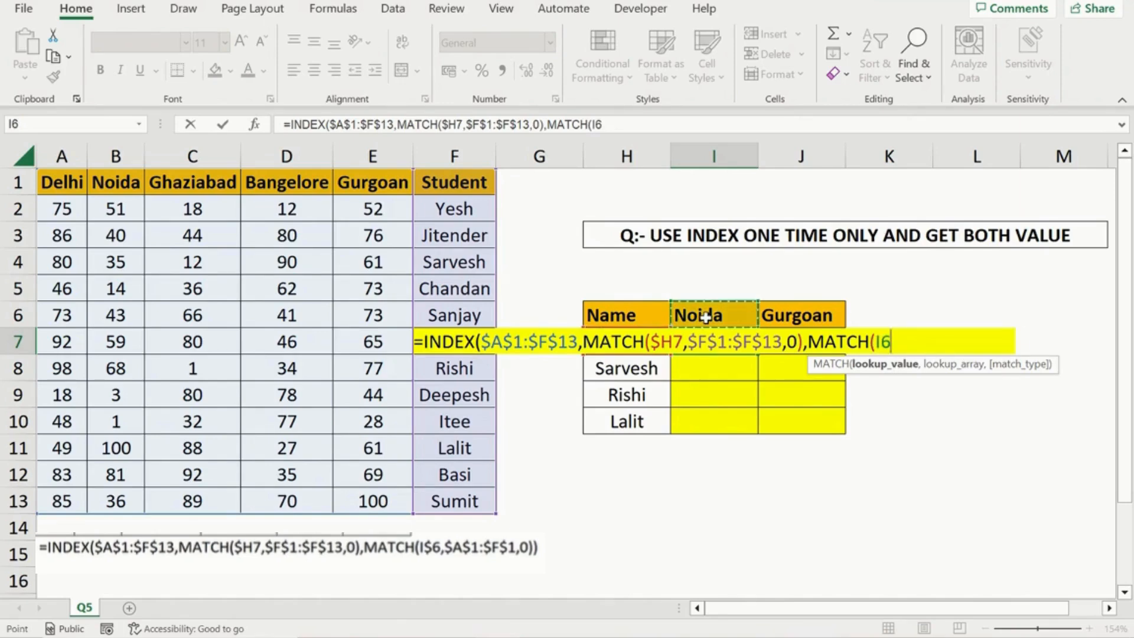
{"action": "key", "text": "F4"}
{"action": "key", "text": "F4"}
{"action": "type", "text": ","}
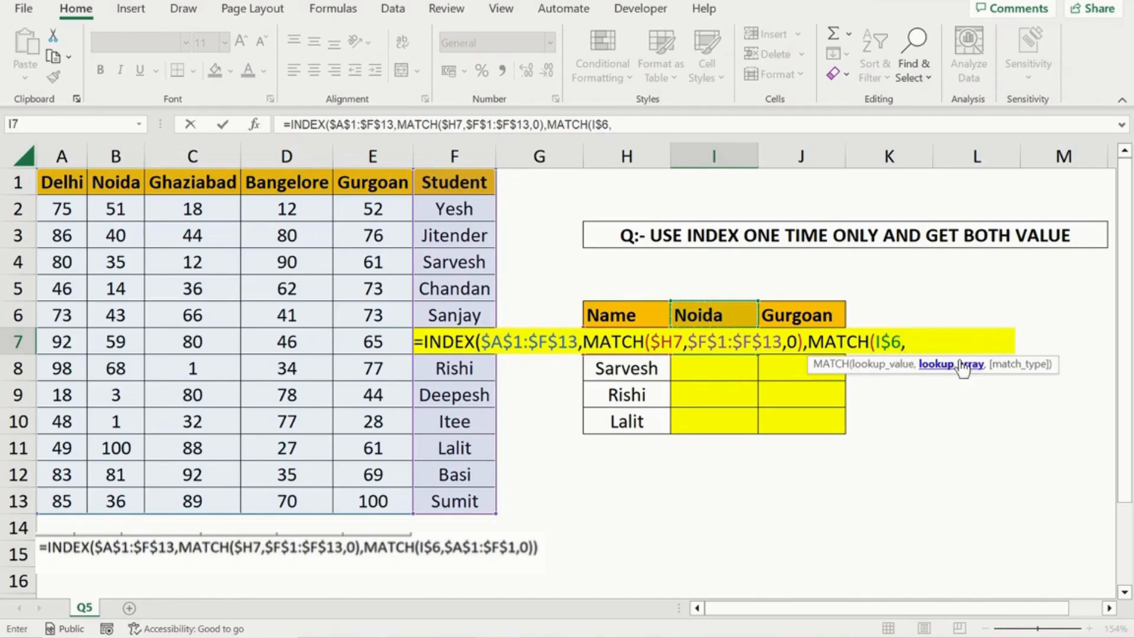
Step: Complete the column MATCH with the absolute header range $A$1:$F$1 as lookup array and match type 0
{"action": "left_click", "coordinate": [62, 184]}
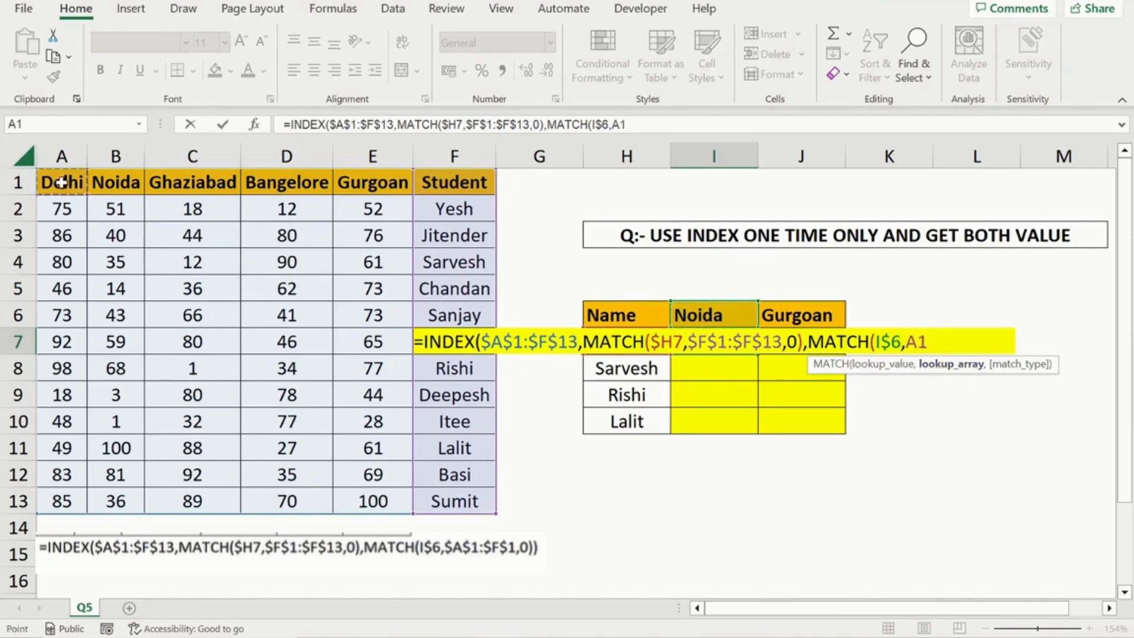
{"action": "key", "text": "ctrl+shift+Right"}
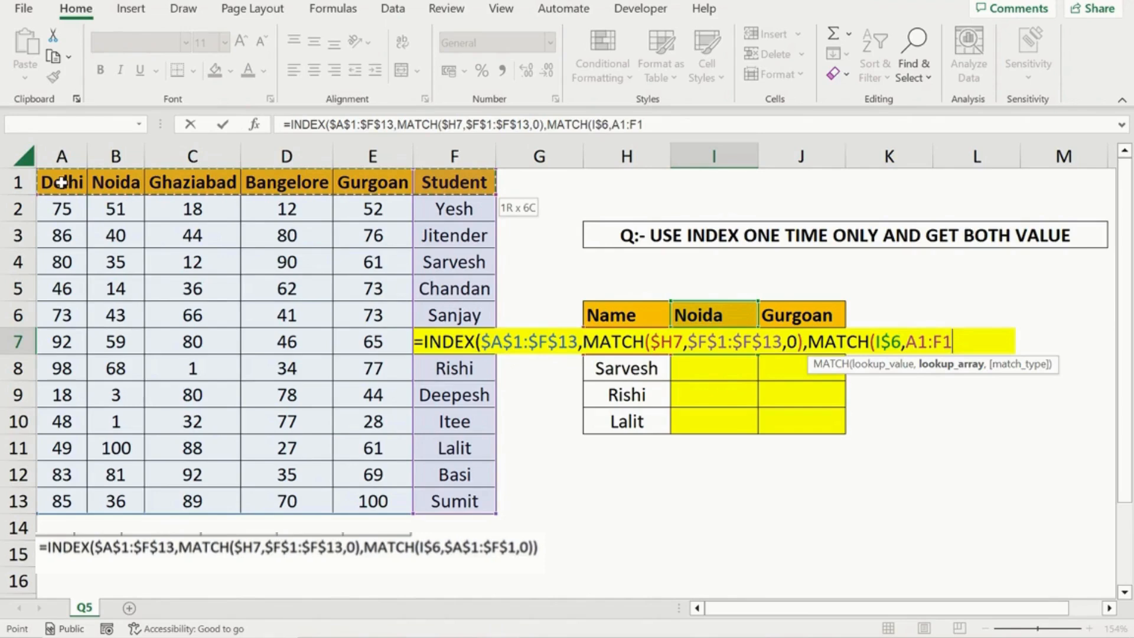
{"action": "key", "text": "F4"}
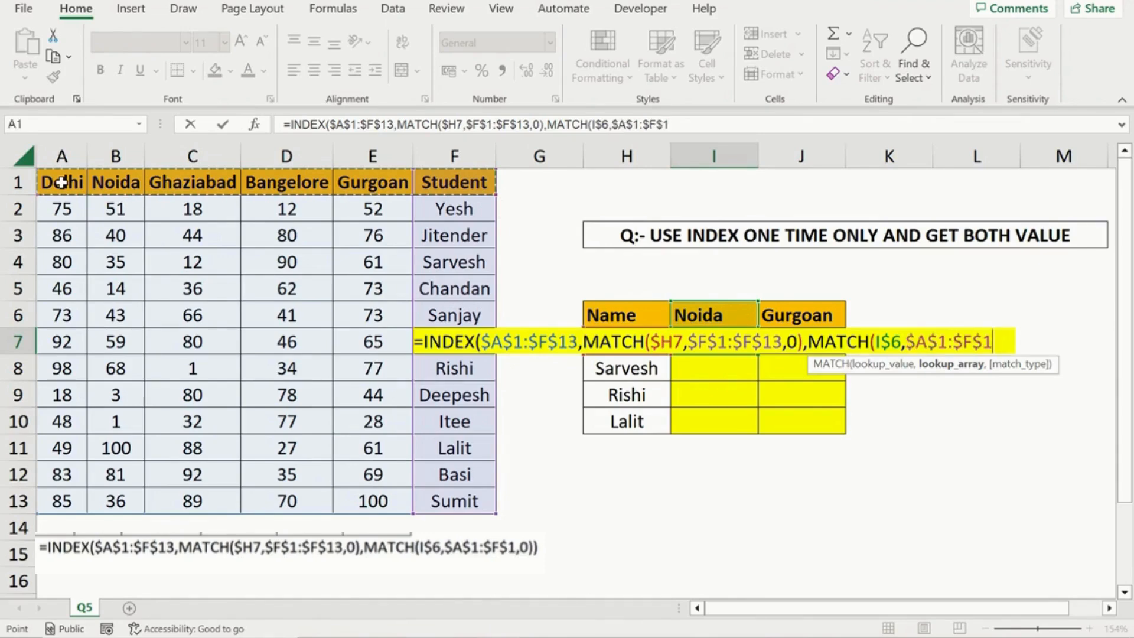
{"action": "type", "text": ","}
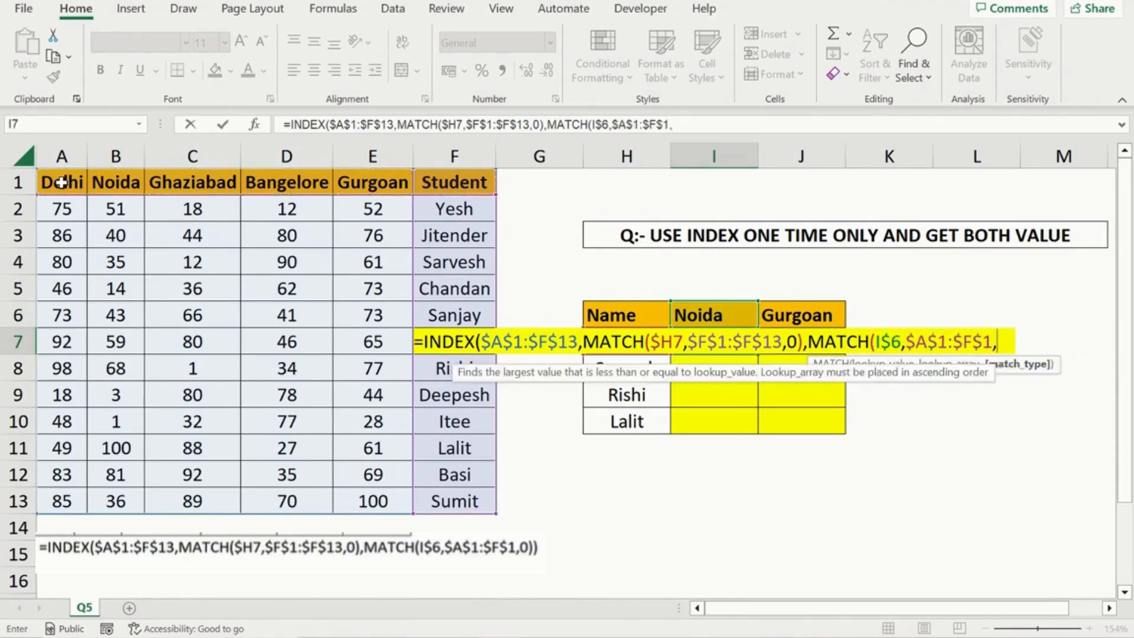
{"action": "type", "text": "0"}
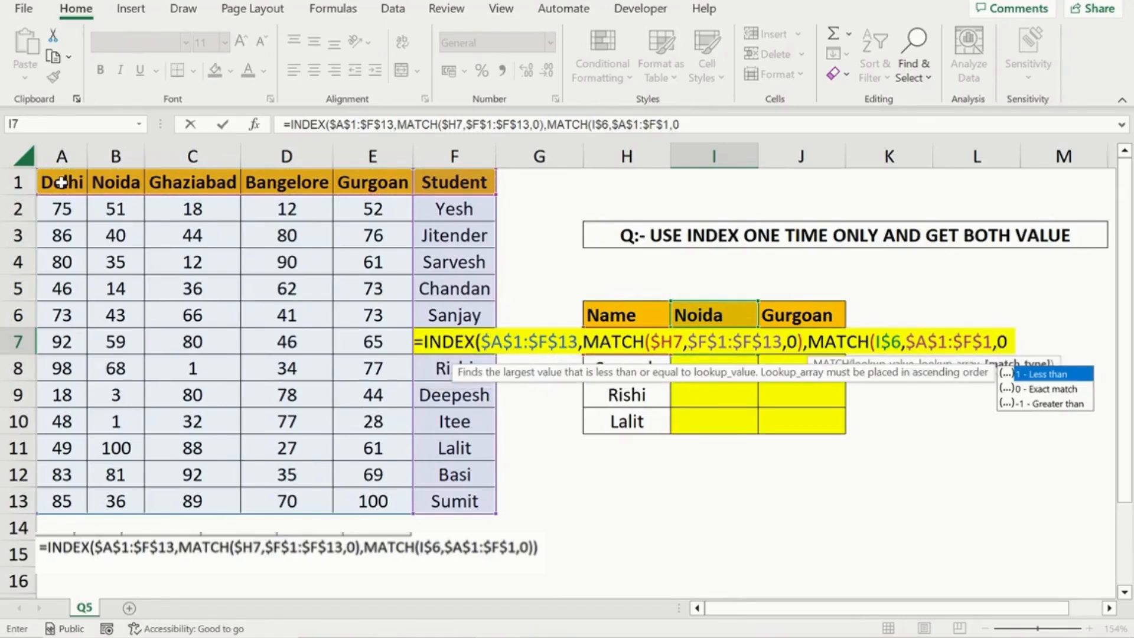
{"action": "type", "text": ")"}
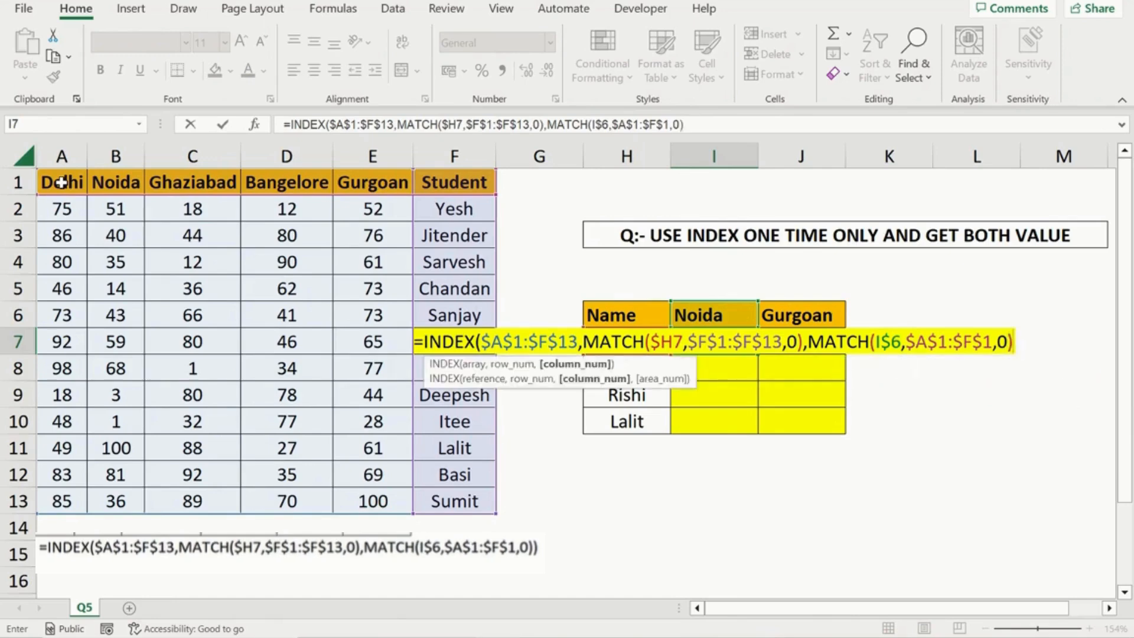
Step: Close and enter the INDEX formula in I7, then fill it across into the Gurgoan cell J7
{"action": "type", "text": ")"}
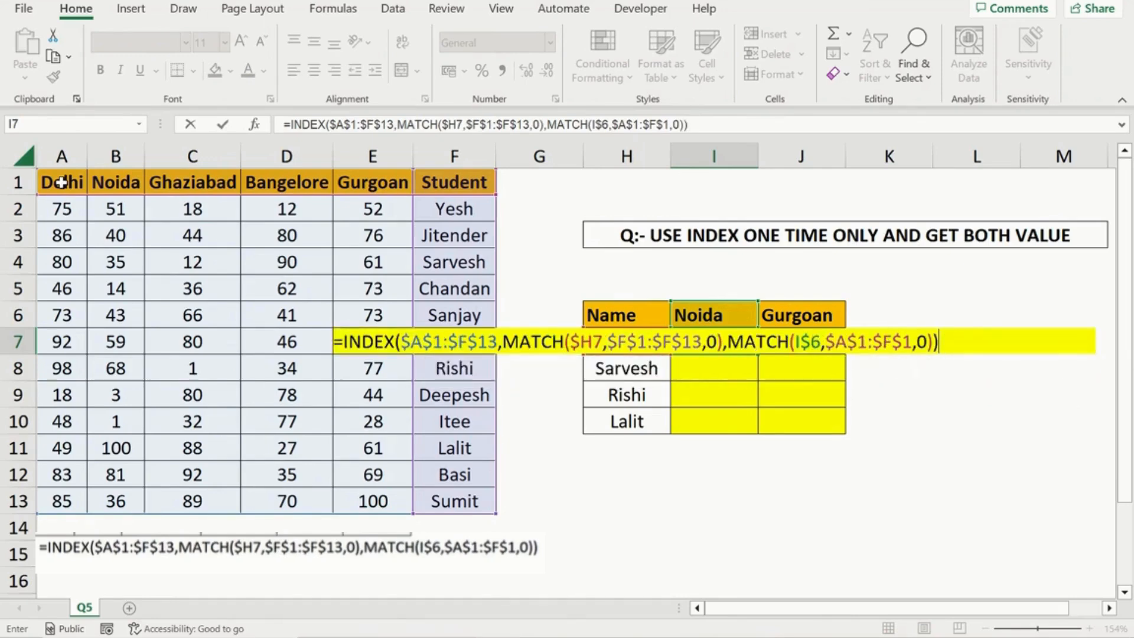
{"action": "key", "text": "ctrl+Return"}
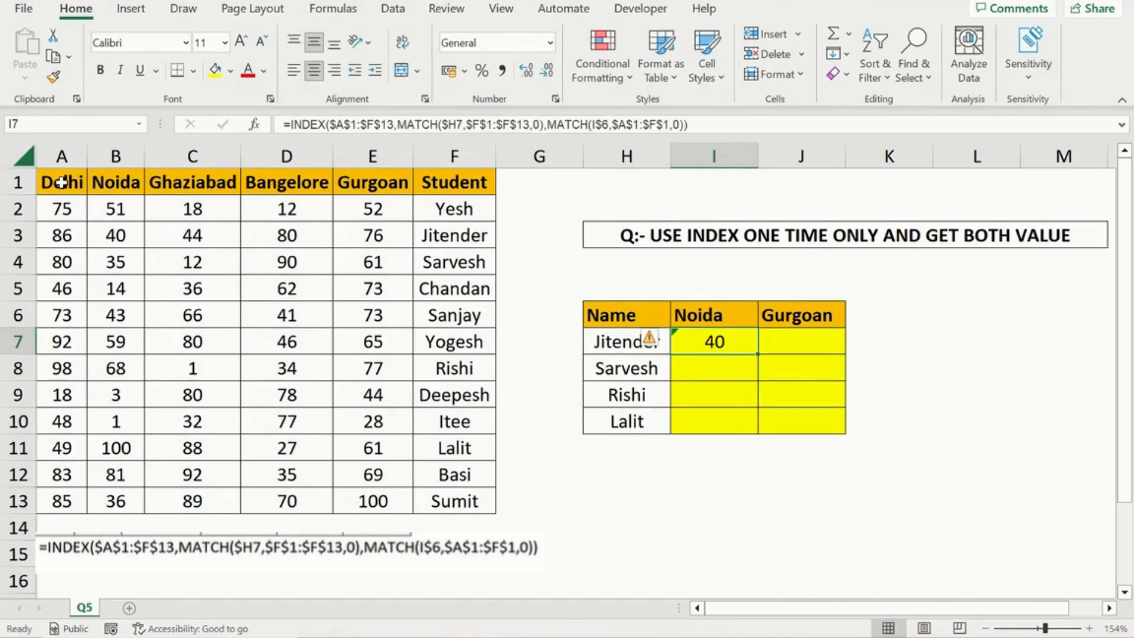
{"action": "key", "text": "shift+Right"}
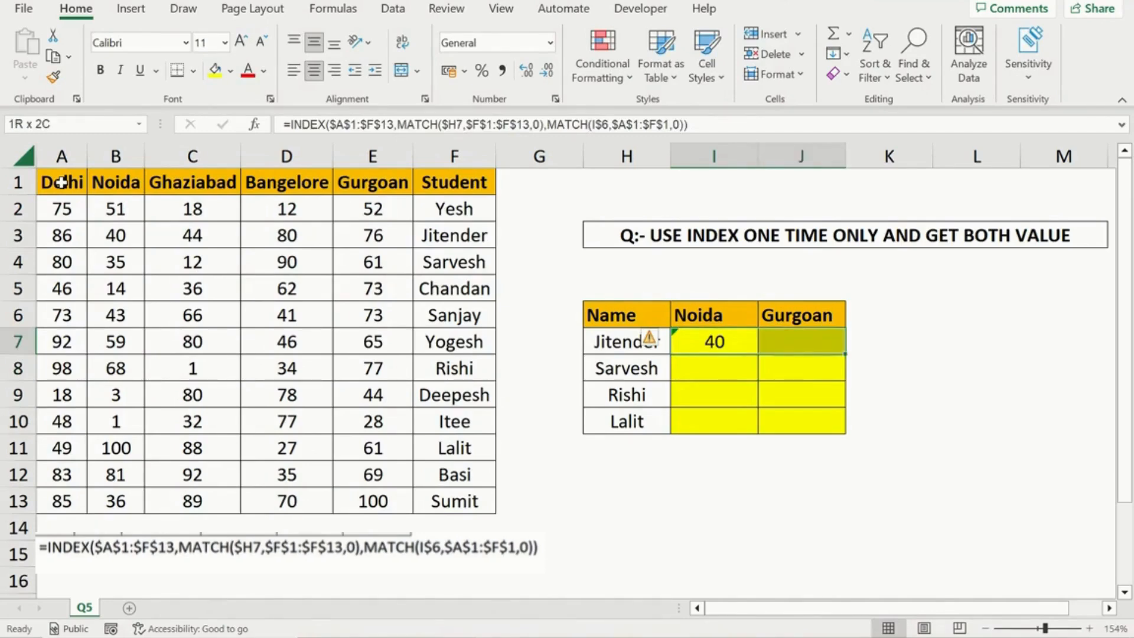
{"action": "key", "text": "ctrl+r"}
{"action": "key", "text": "ctrl+q"}
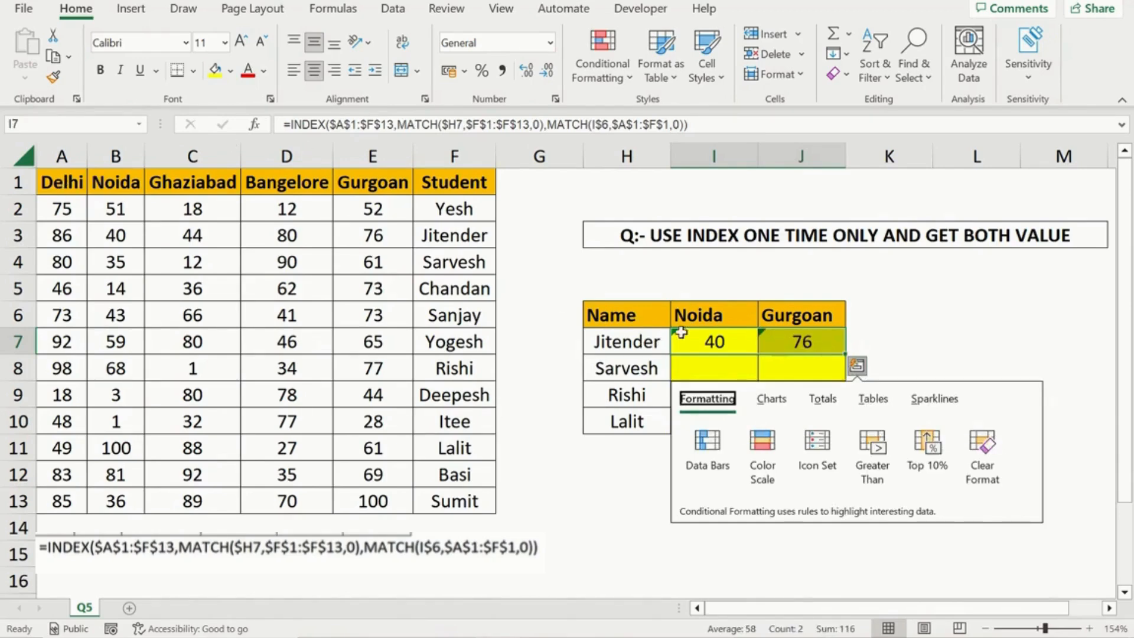
Step: Fill the formulas in I7:J7 down through row 10 for the remaining listed students
{"action": "left_click", "coordinate": [709, 342]}
{"action": "key", "text": "Right"}
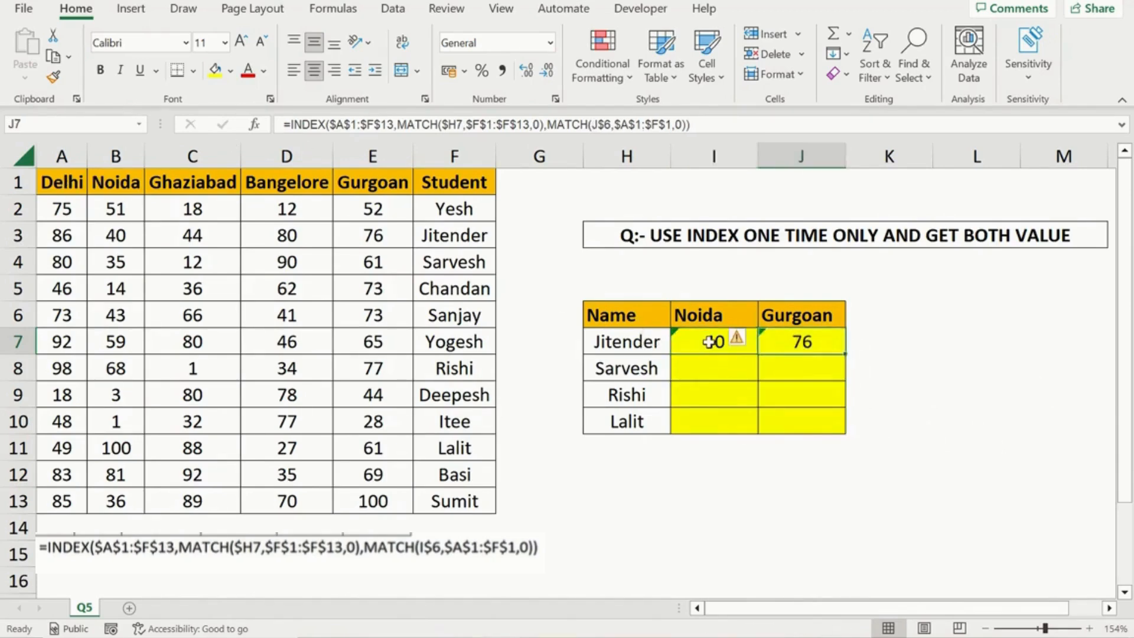
{"action": "key", "text": "Left"}
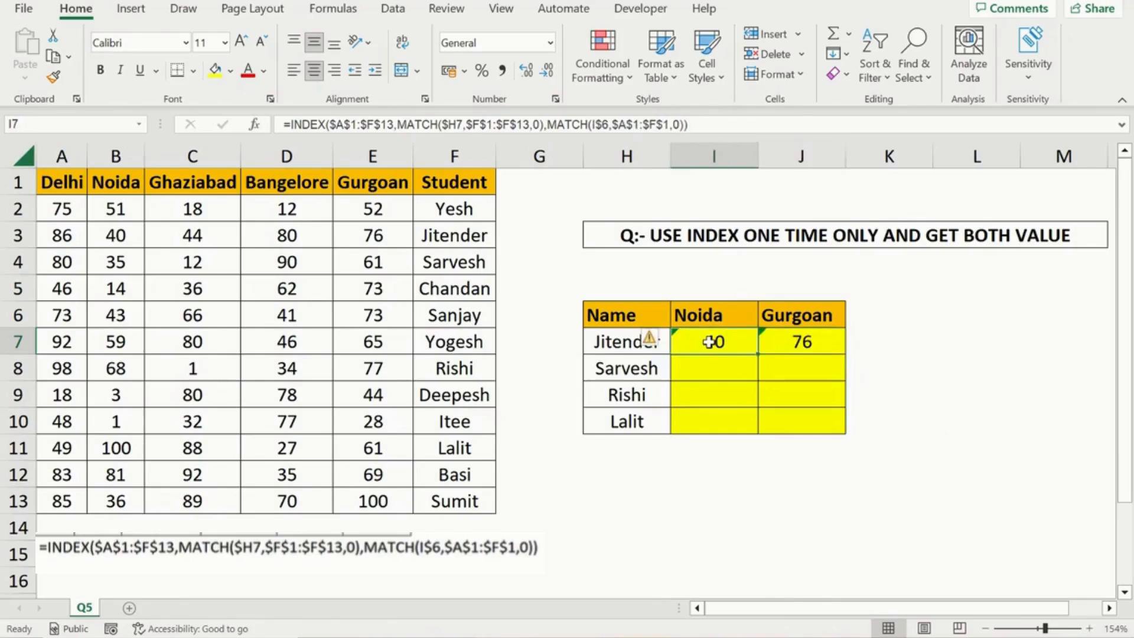
{"action": "key", "text": "Left"}
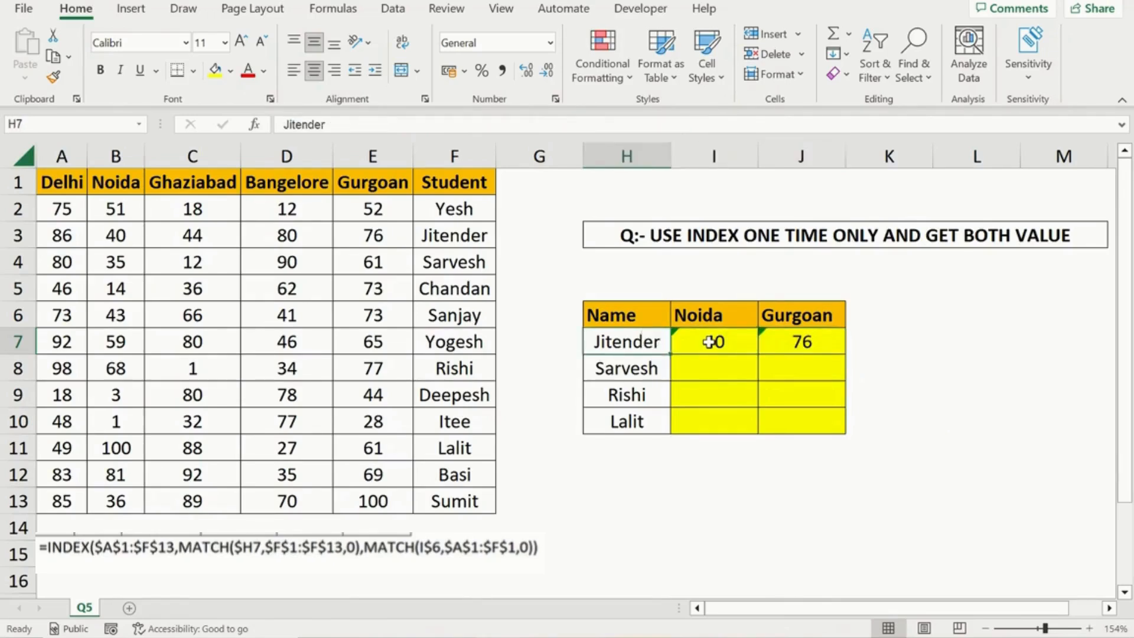
{"action": "key", "text": "Right"}
{"action": "key", "text": "shift+Right"}
{"action": "key", "text": "shift+Down"}
{"action": "key", "text": "shift+Down"}
{"action": "key", "text": "shift+Down"}
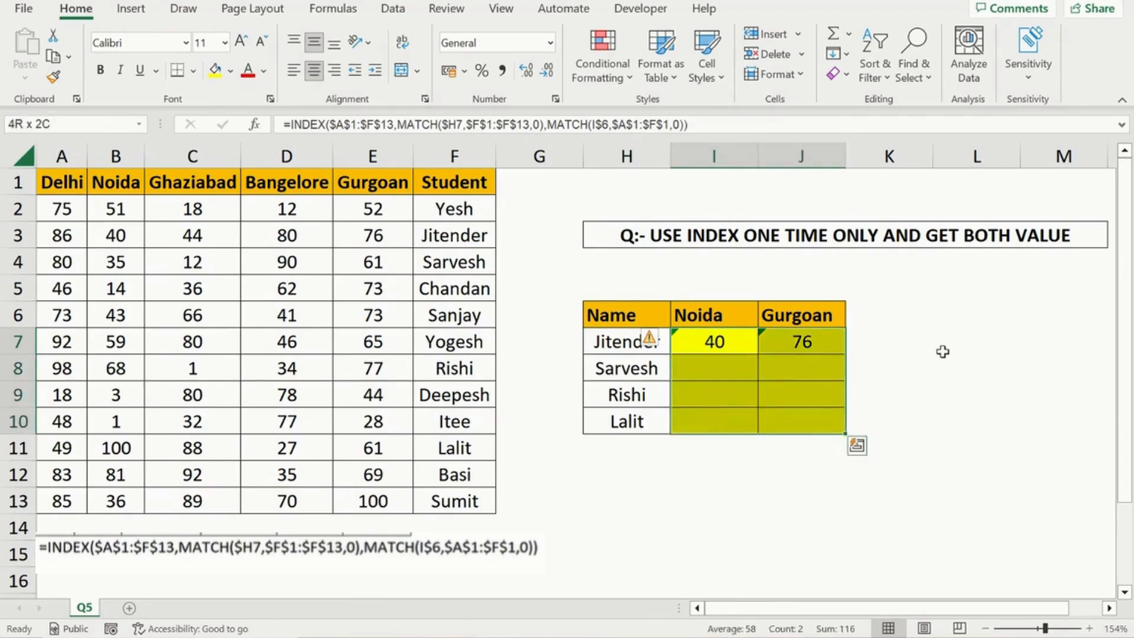
{"action": "key", "text": "ctrl+d"}
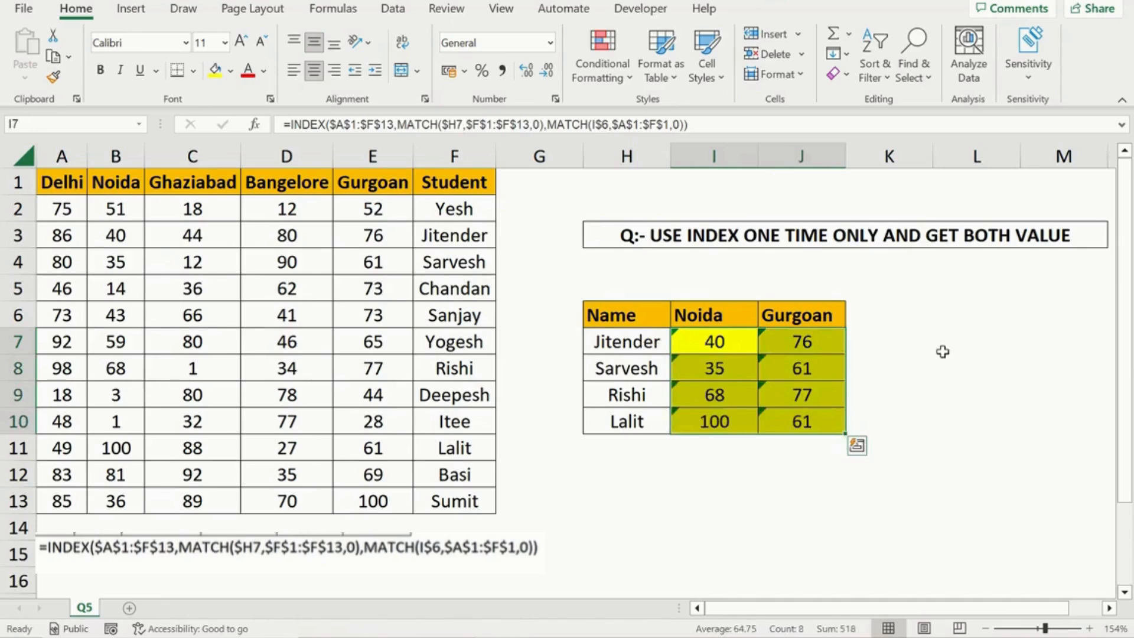
Step: Examine the filled Noida and Gurgoan formulas to check how their name and header references shift between cells
{"action": "key", "text": "Down"}
{"action": "key", "text": "Up"}
{"action": "key", "text": "Down"}
{"action": "key", "text": "Down"}
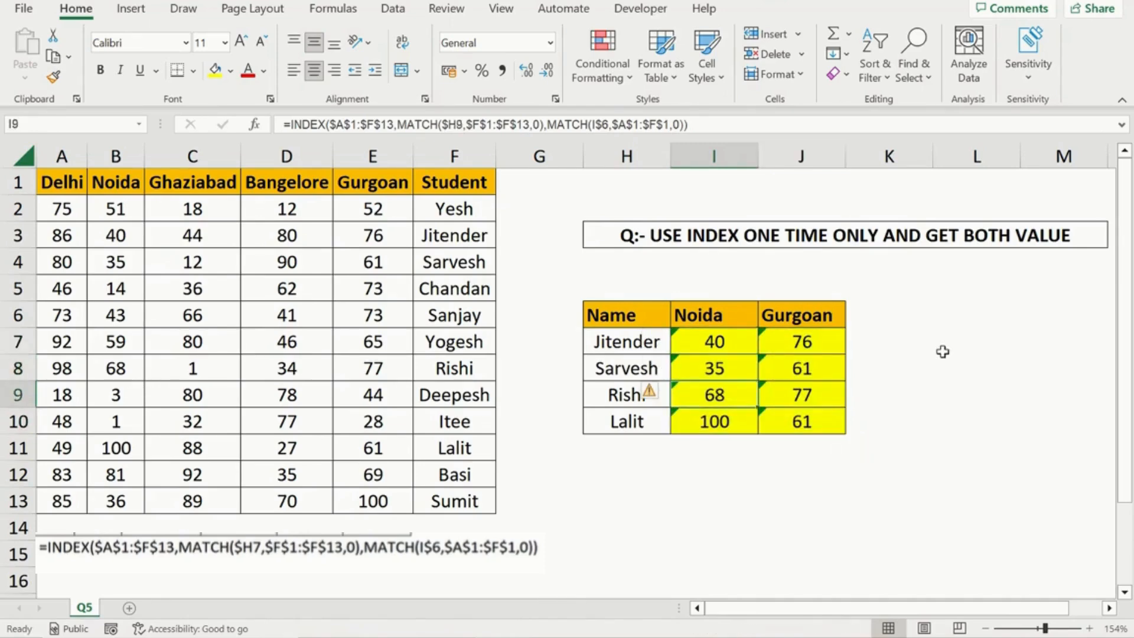
{"action": "key", "text": "Left"}
{"action": "key", "text": "Right"}
{"action": "key", "text": "Right"}
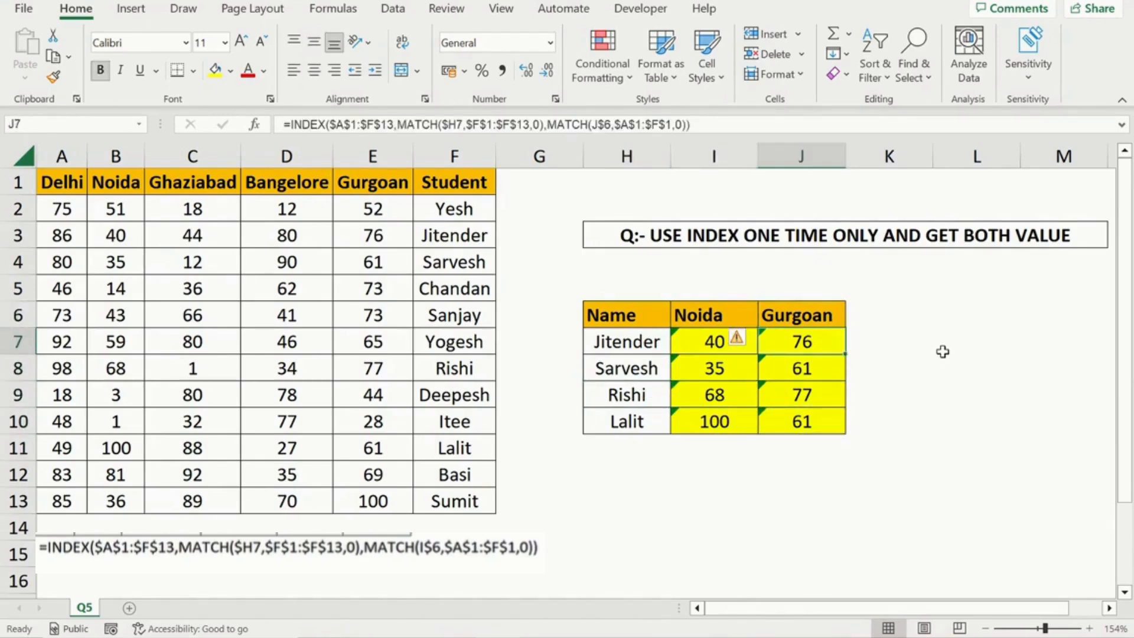
{"action": "key", "text": "F2"}
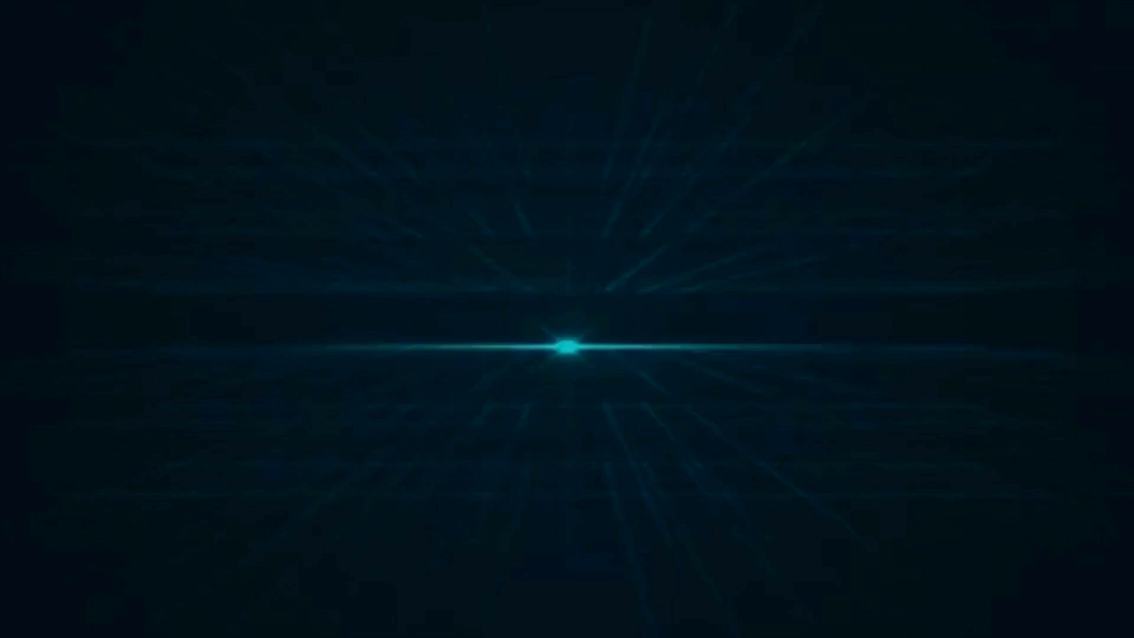